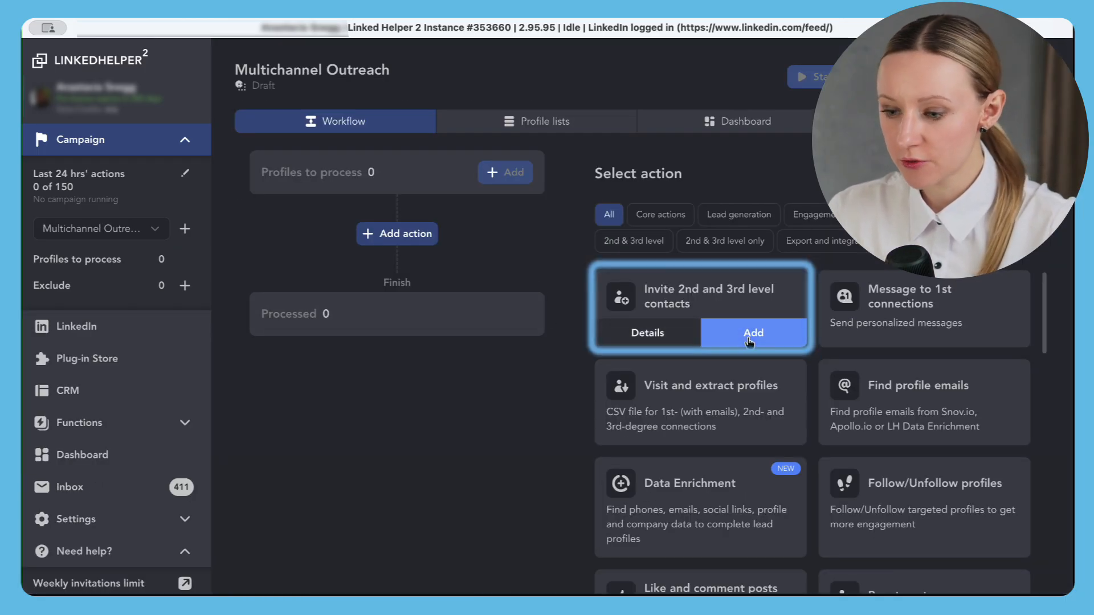
- Add an Invite 2nd and 3rd level contacts action, followed by a Filter contacts out of my network (keep 1st level only) action
click(750, 341)
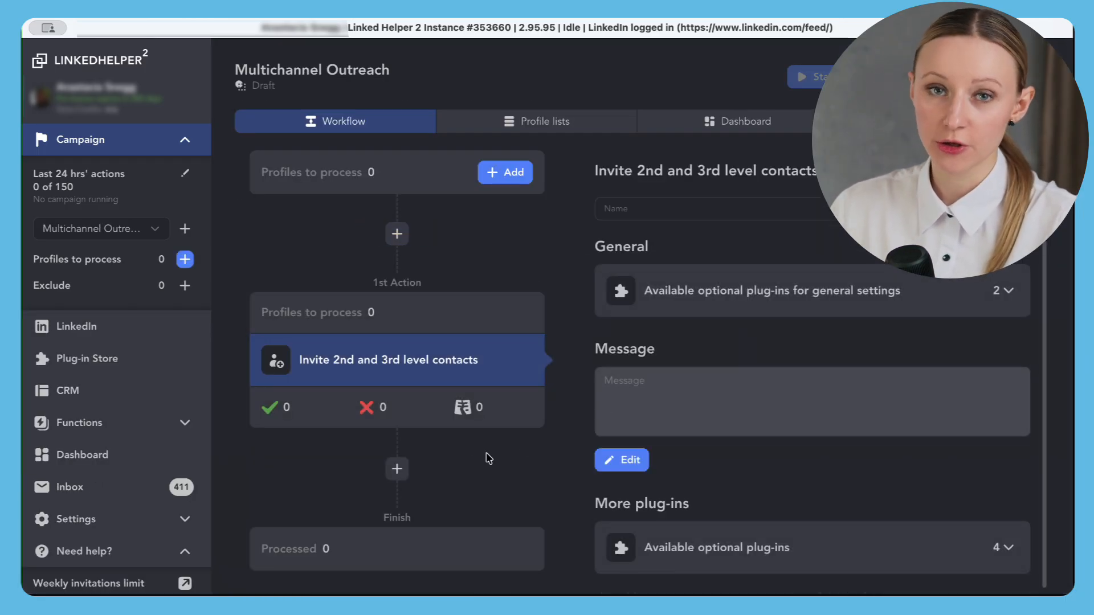
click(405, 470)
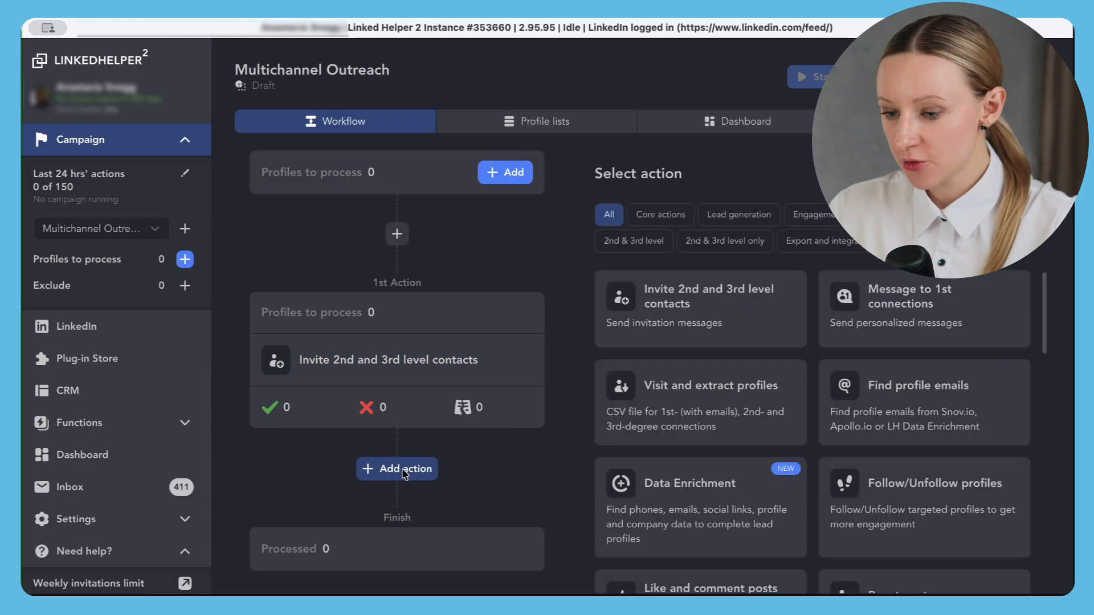
scroll(937, 436, down, 5)
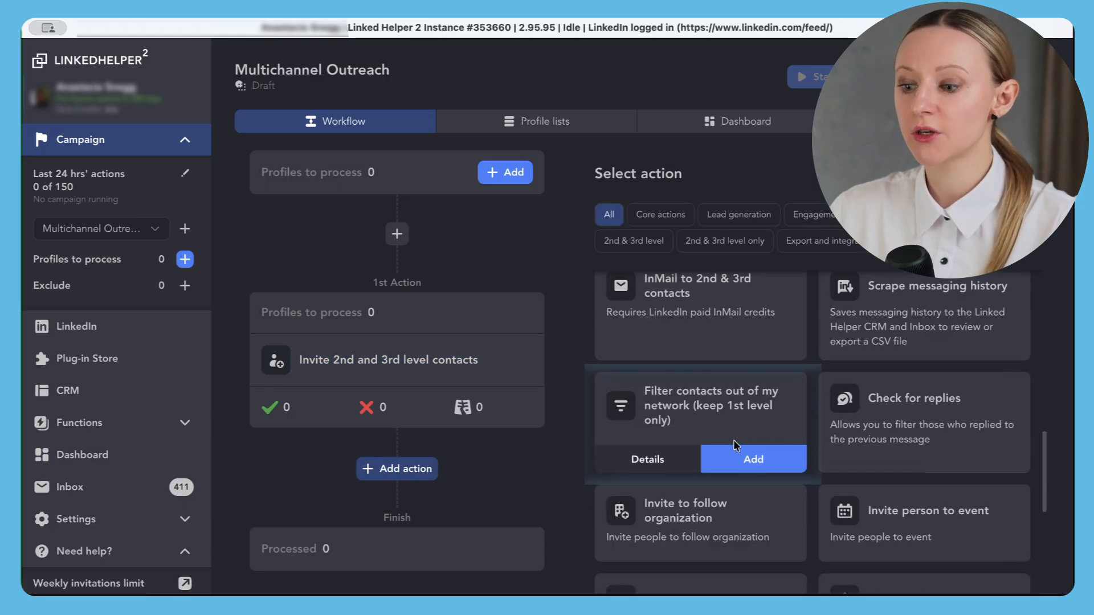
click(738, 456)
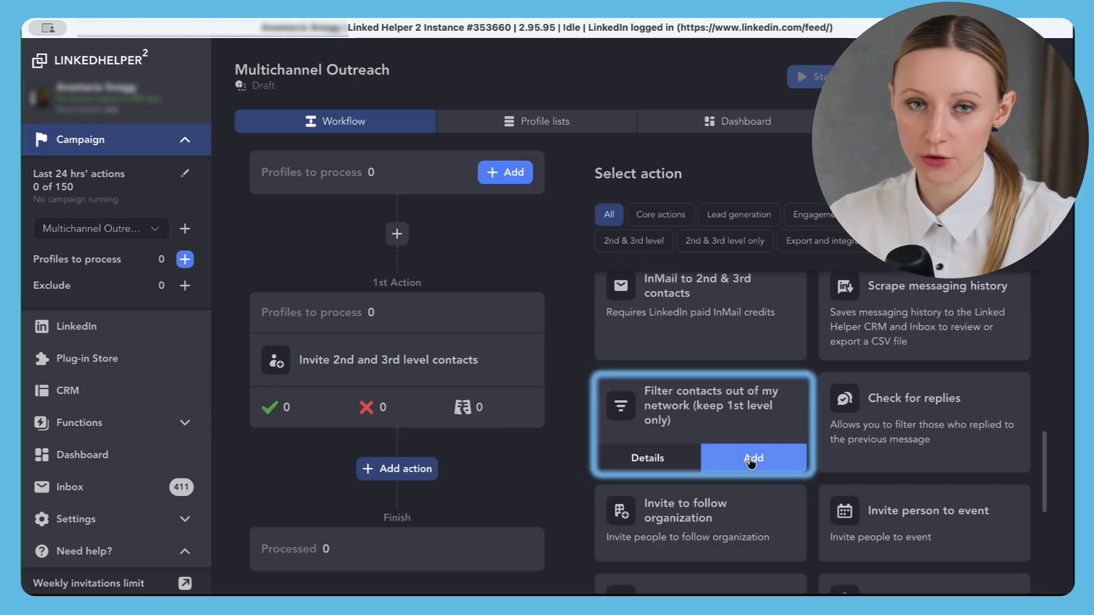
- Add a Message to 1st connections action after the network filter
scroll(496, 464, down, 4)
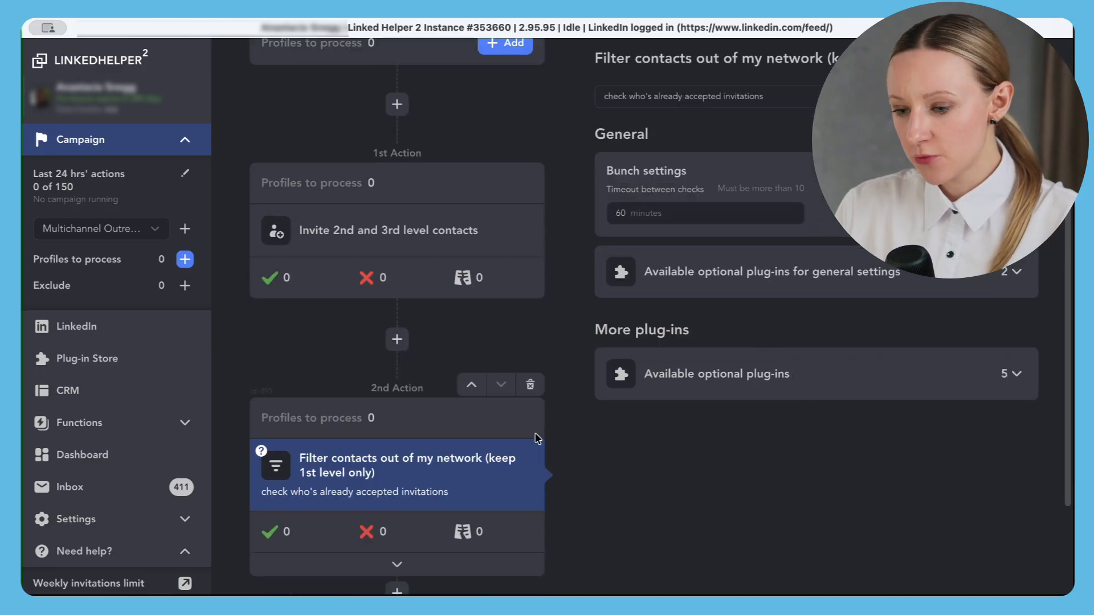
click(387, 469)
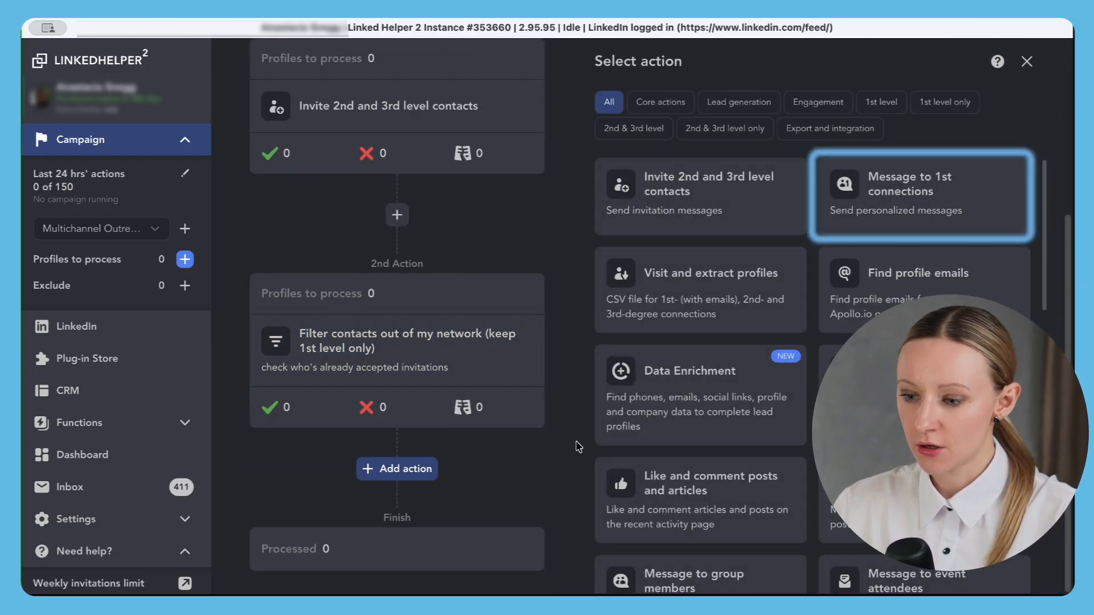
click(1007, 225)
- Add a second Message to 1st connections action at the end of the workflow, after Check for replies
scroll(556, 463, down, 8)
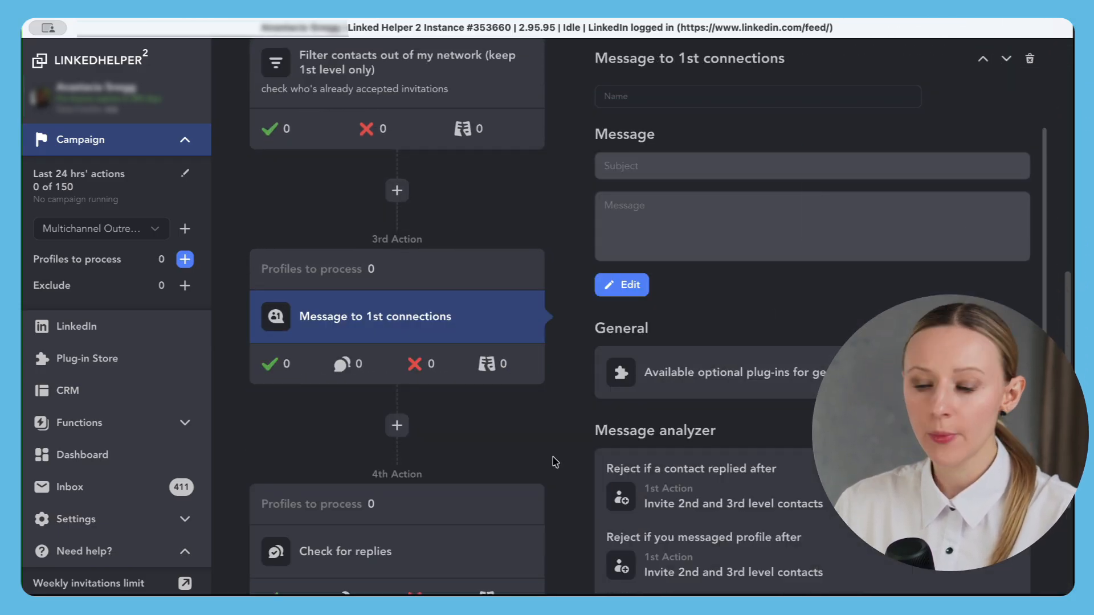
click(405, 469)
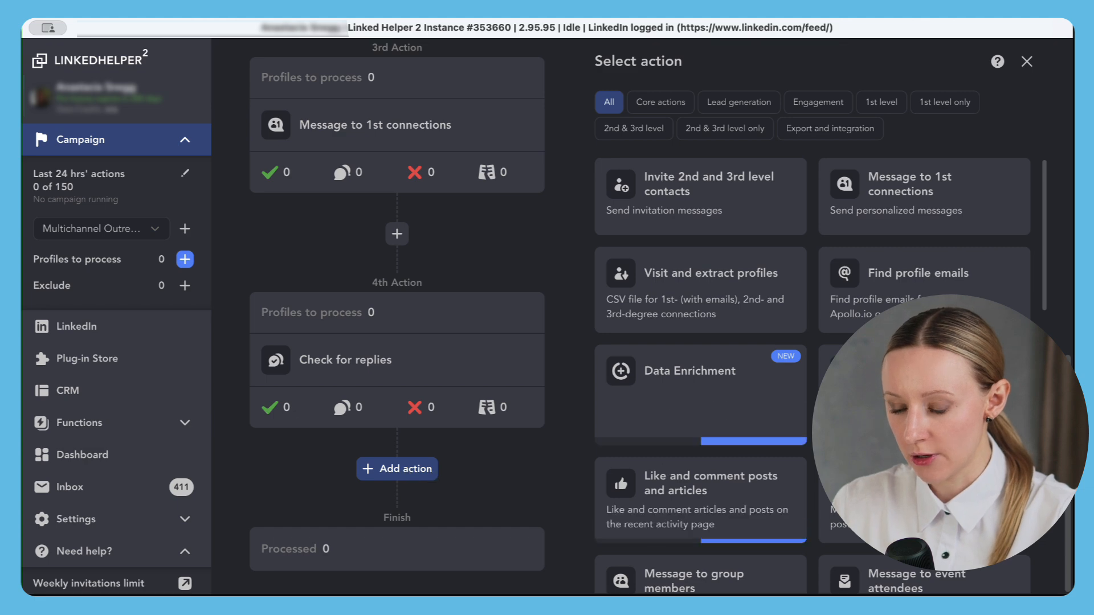
click(997, 223)
scroll(536, 493, down, 7)
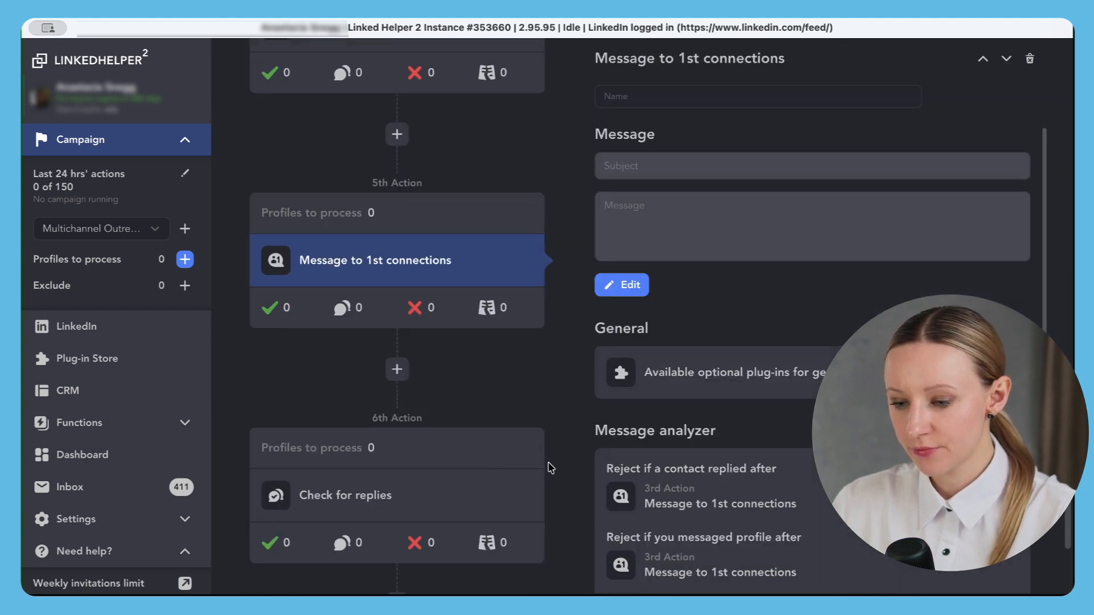
- Insert a Like and comment posts and articles action at the start of the workflow, before the invitation action
scroll(563, 394, up, 8)
scroll(563, 394, up, 10)
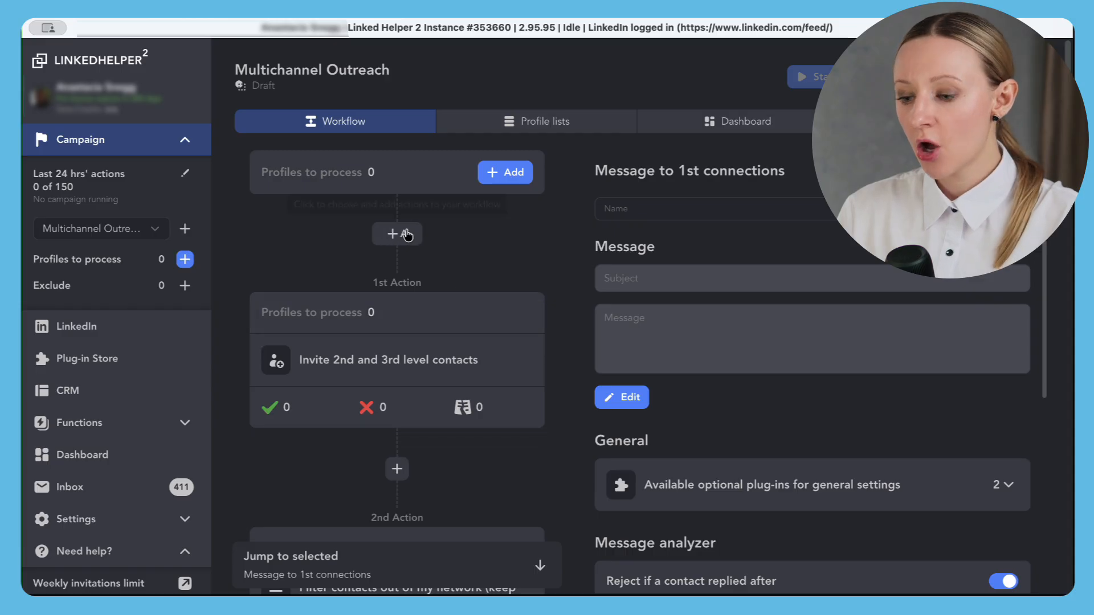
click(406, 234)
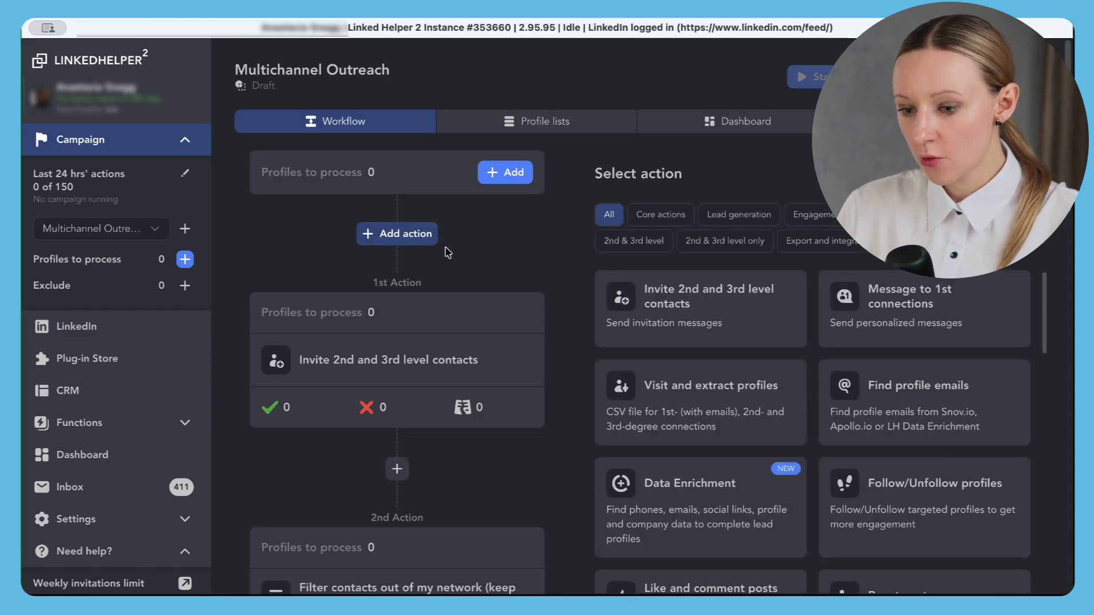
scroll(783, 401, down, 4)
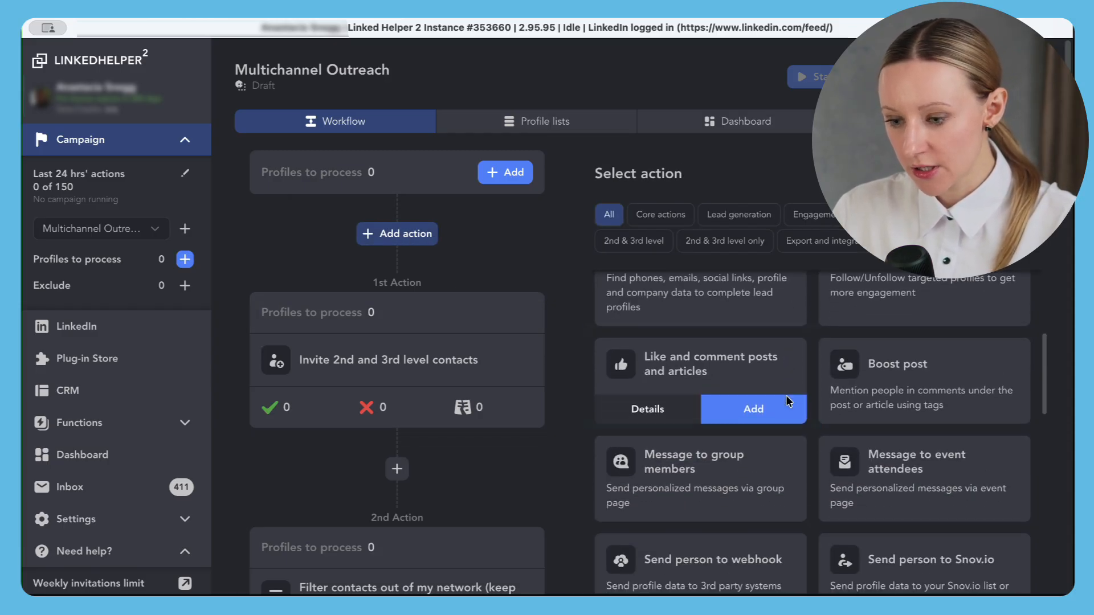
click(778, 415)
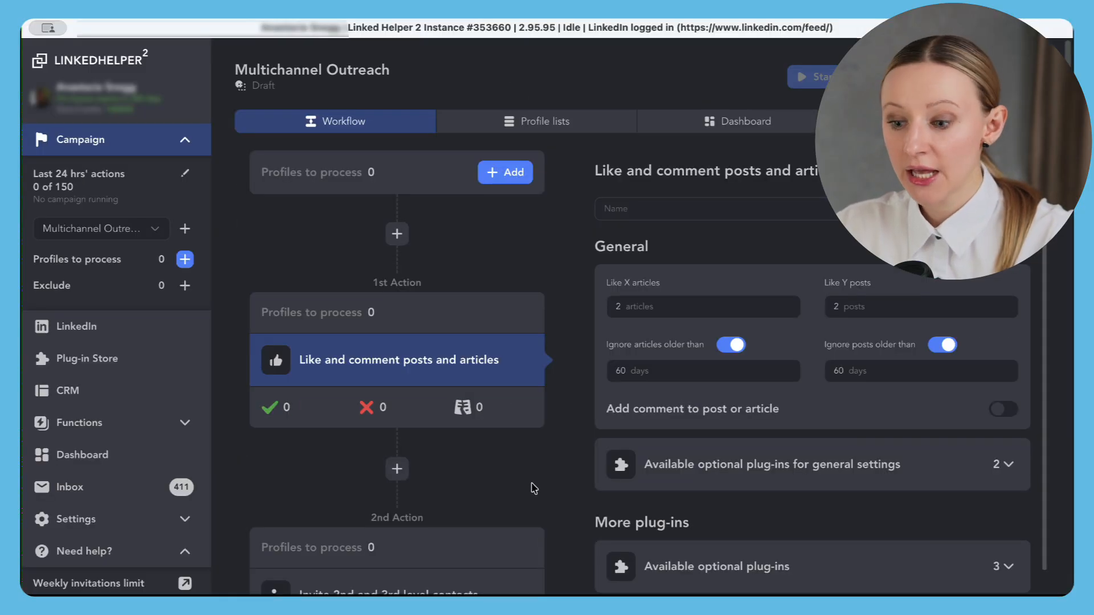
- Review the workflow order and the settings of the invitation and network filter actions
scroll(542, 473, down, 5)
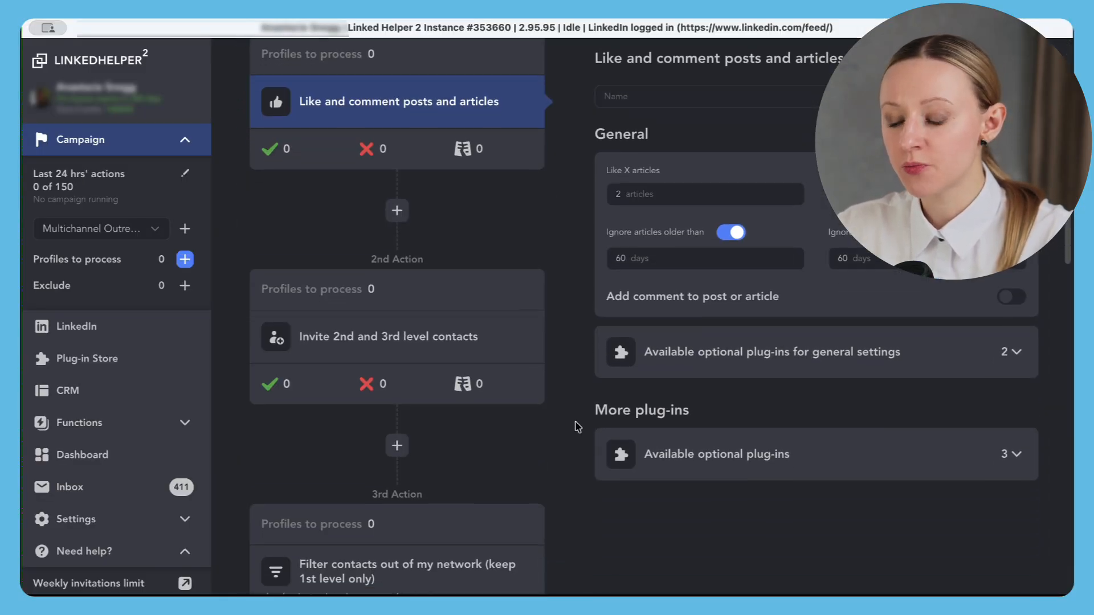
scroll(577, 426, down, 2)
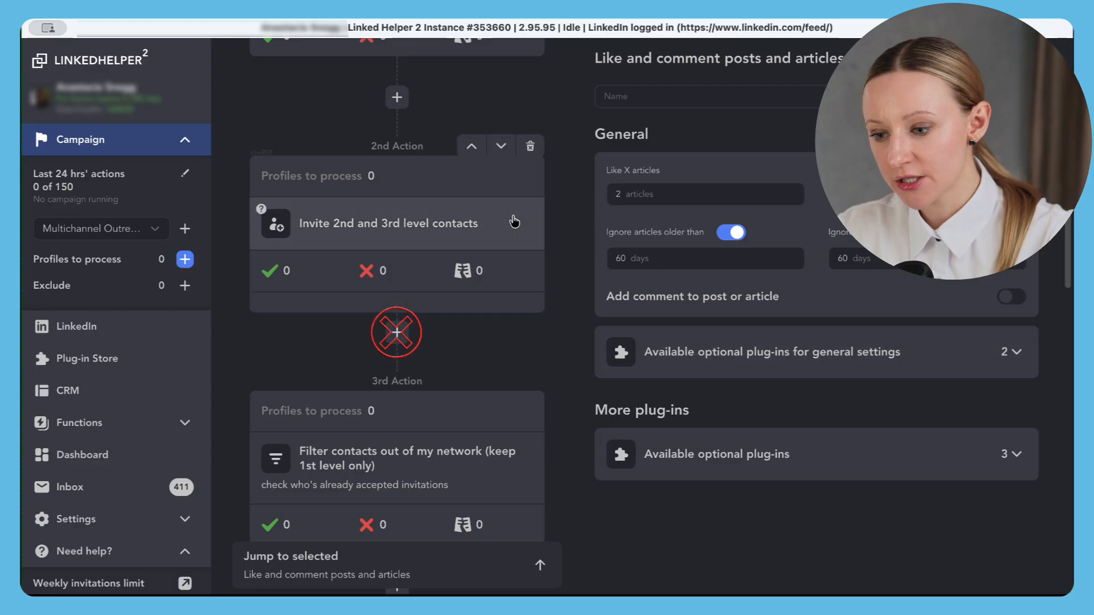
click(514, 223)
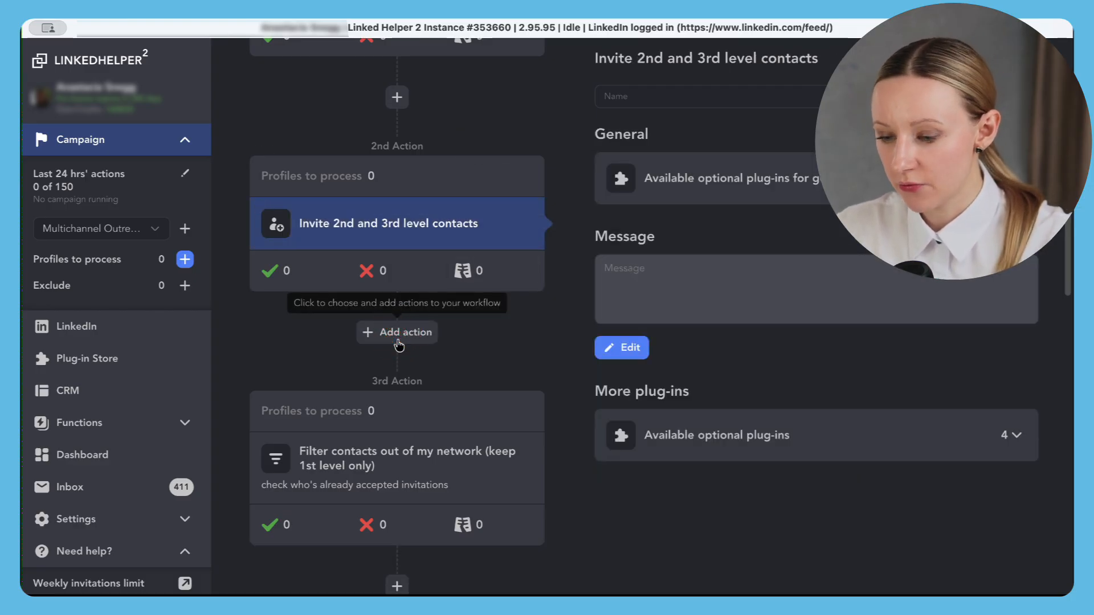
scroll(556, 390, down, 4)
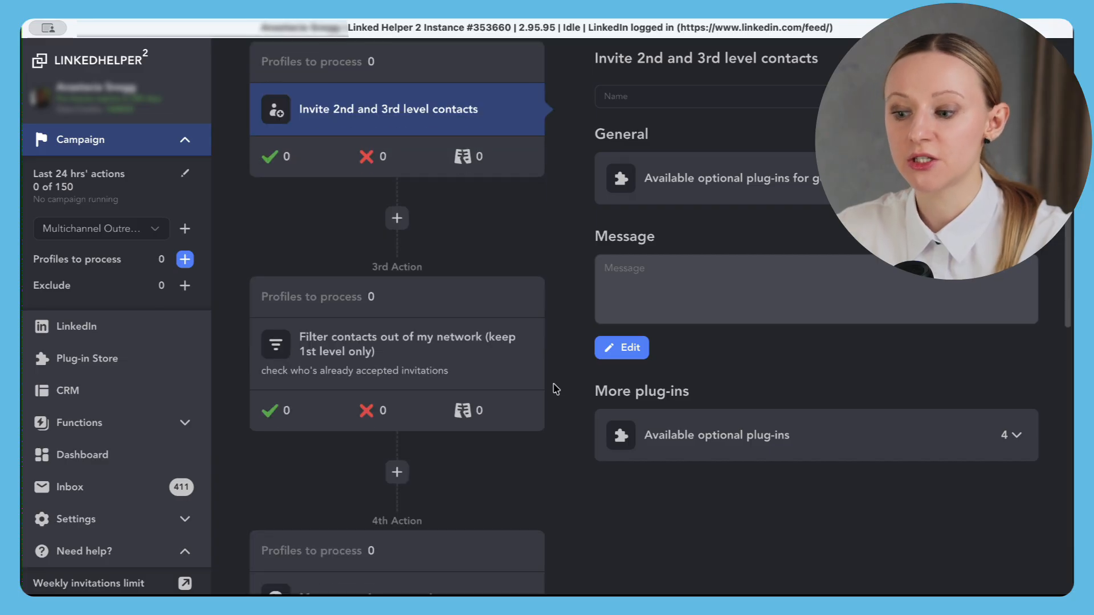
click(494, 235)
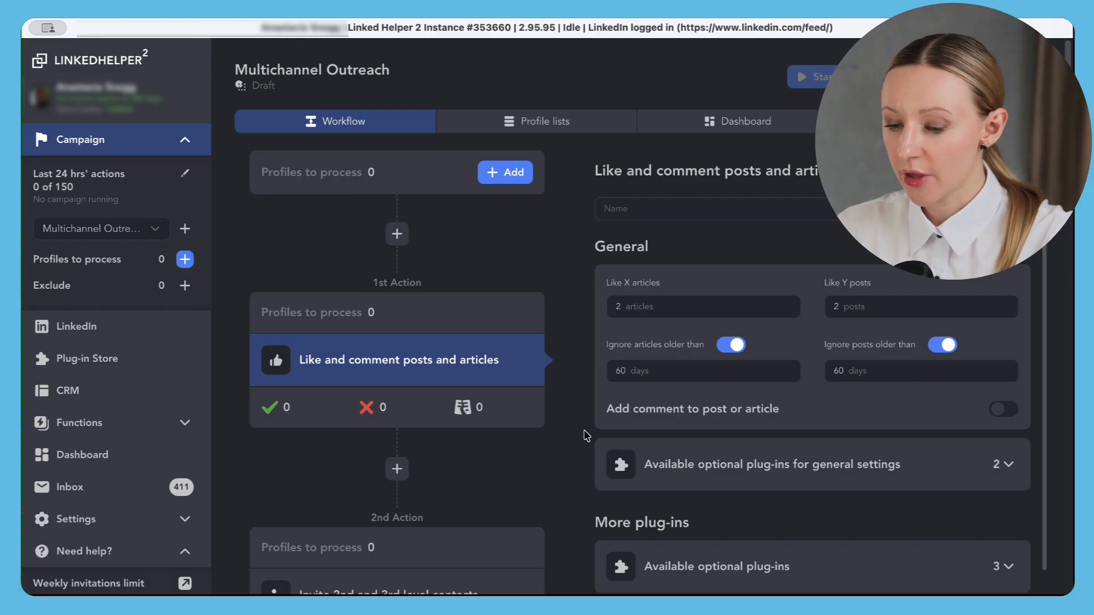
scroll(587, 436, down, 5)
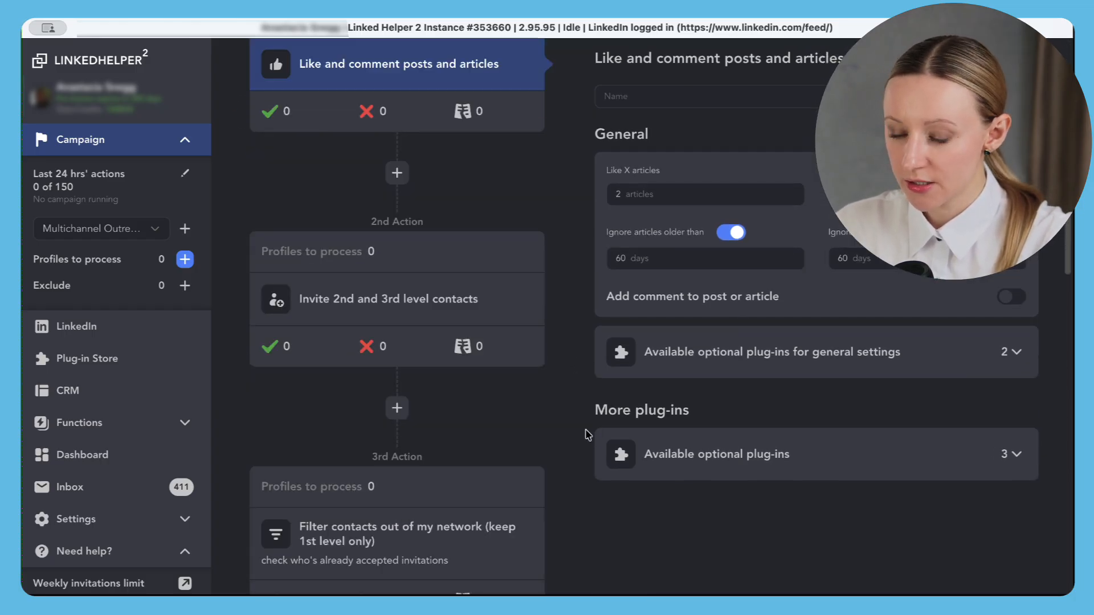
click(506, 261)
scroll(531, 378, down, 1)
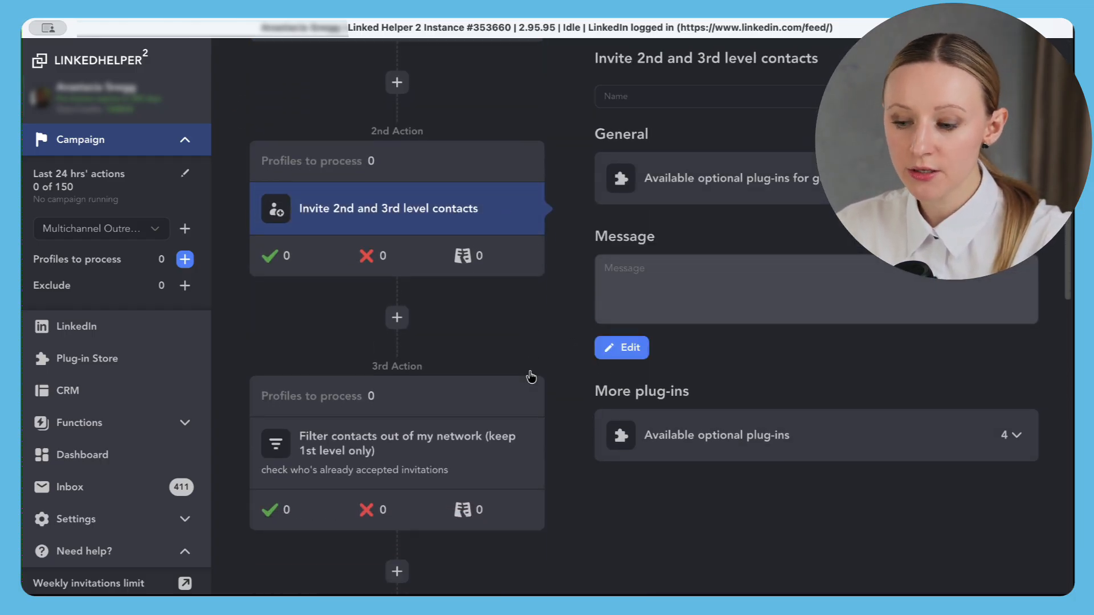
scroll(531, 377, down, 2)
click(528, 330)
scroll(530, 342, down, 1)
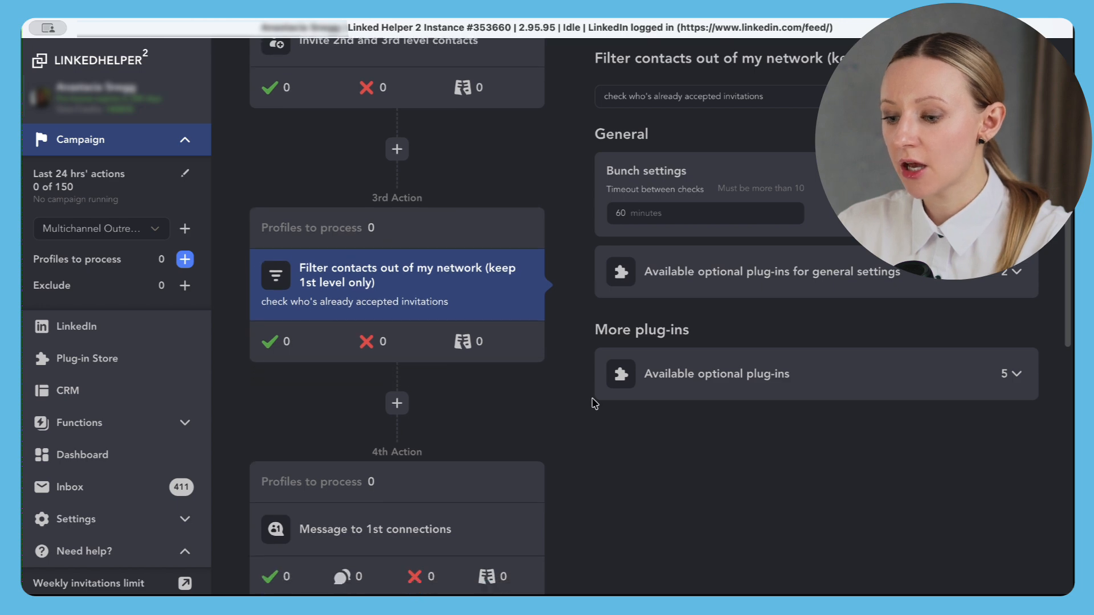
- Add a Visit and extract profiles action at the end of the workflow, after the last Check for replies
scroll(594, 403, down, 15)
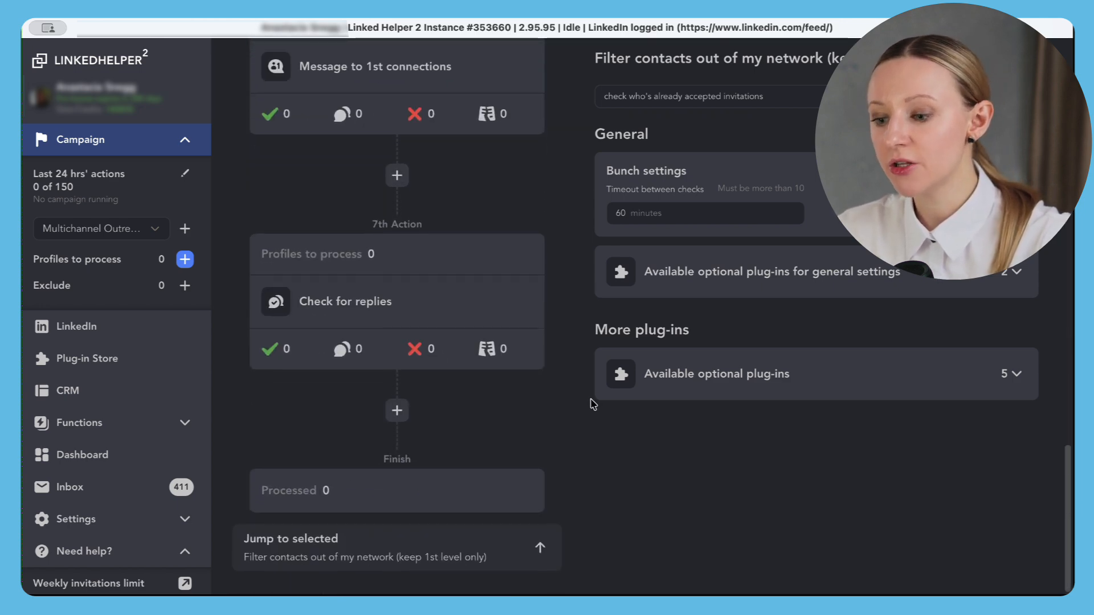
click(411, 421)
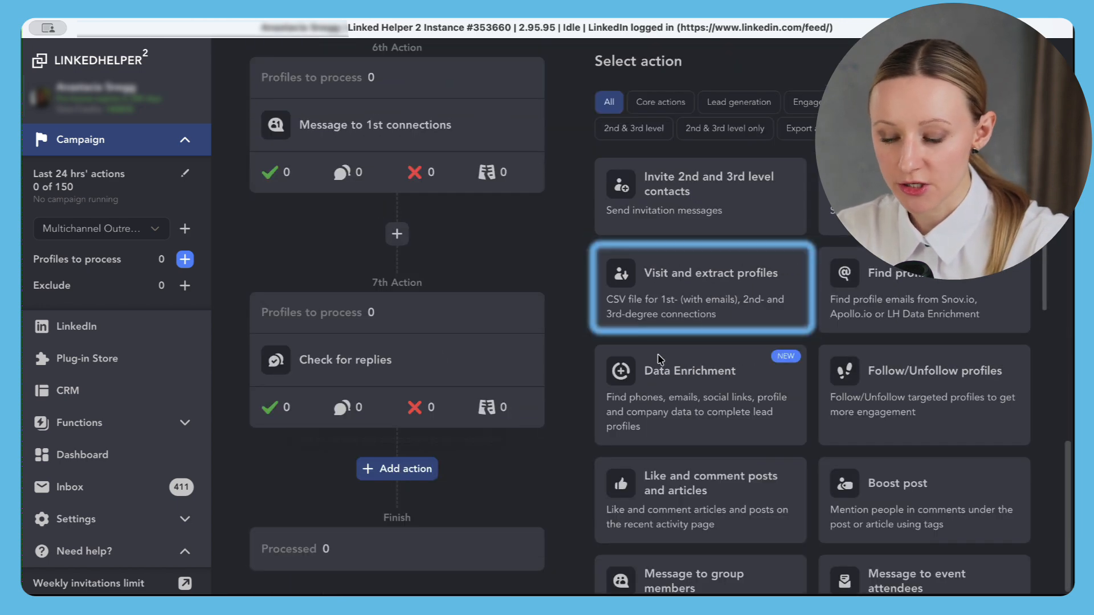
click(757, 315)
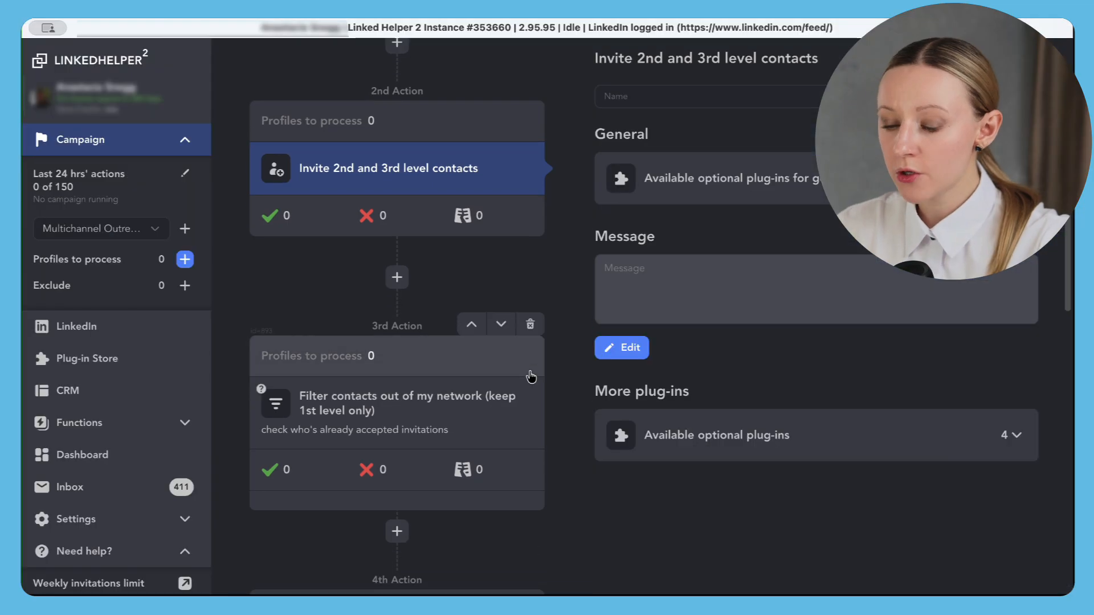
- Insert a Visit and extract profiles action between the network filter and the first message action
scroll(528, 369, down, 3)
click(524, 358)
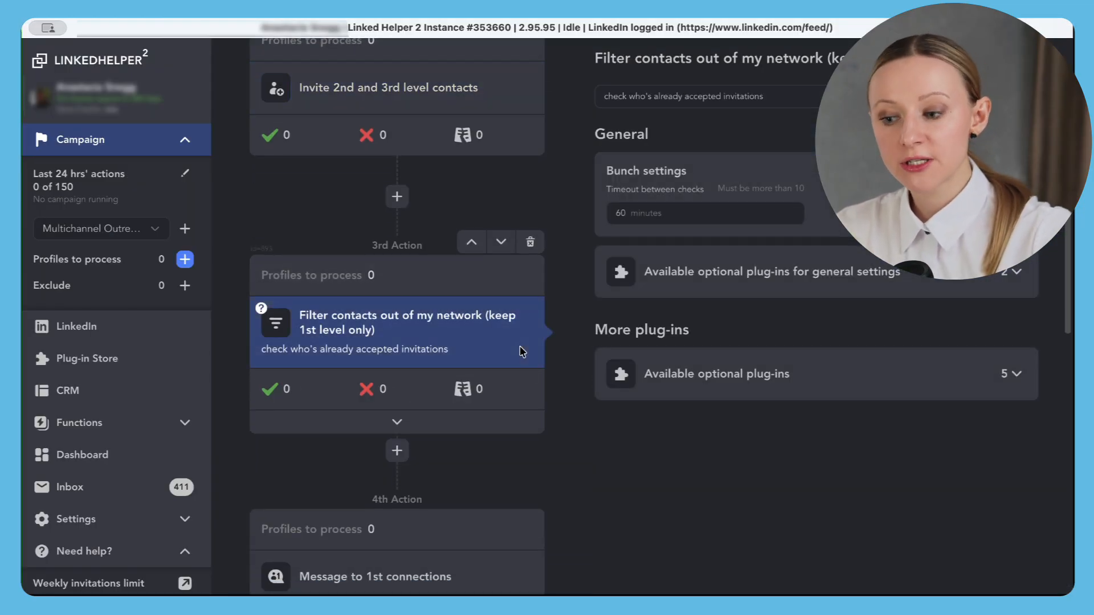
scroll(522, 352, down, 3)
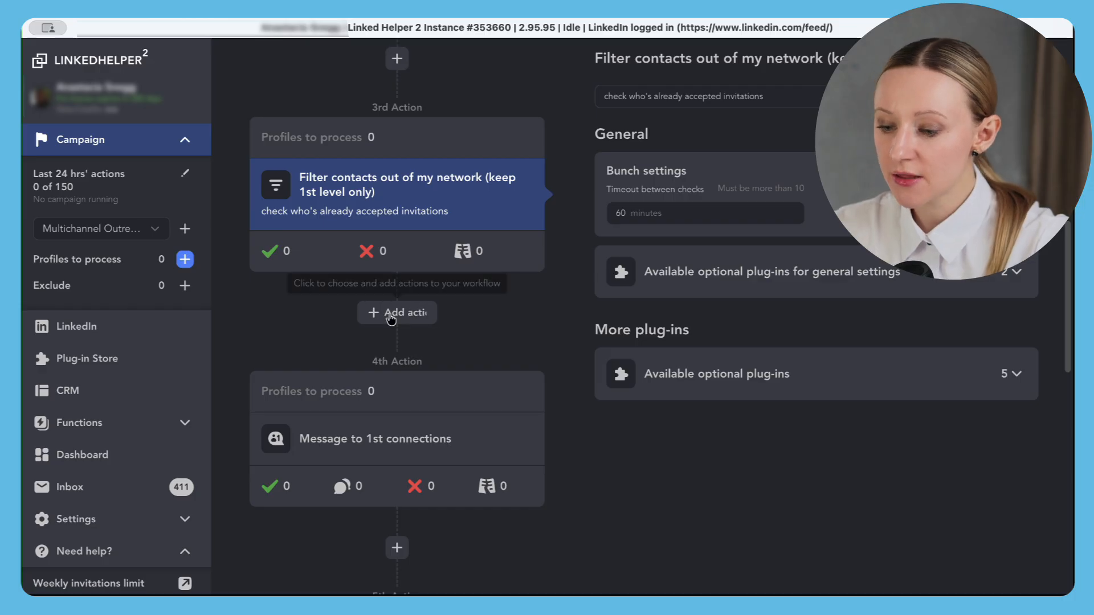
click(390, 315)
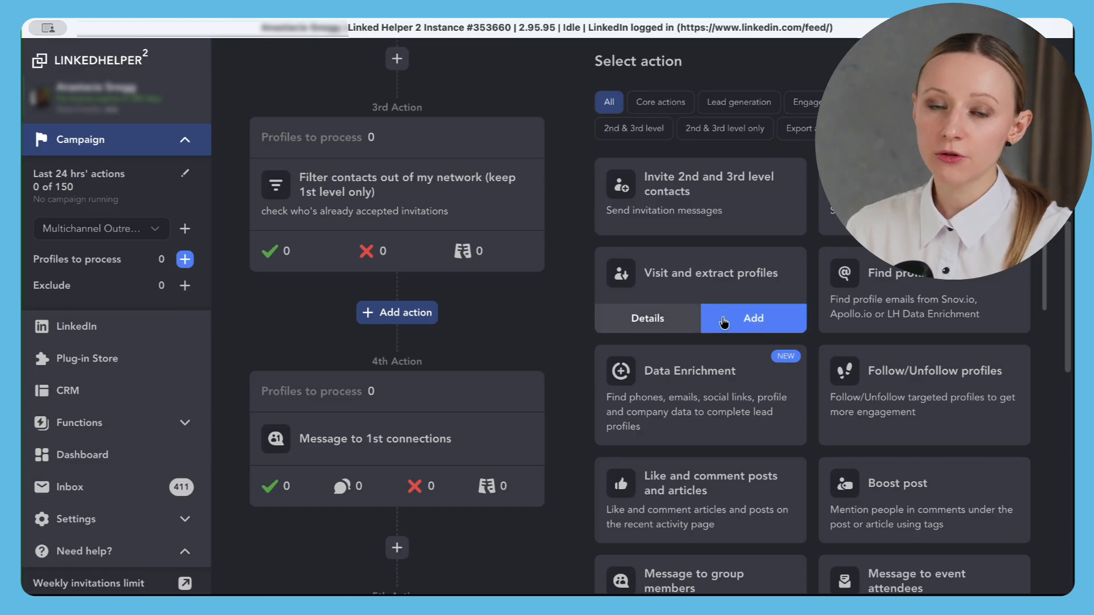
click(745, 320)
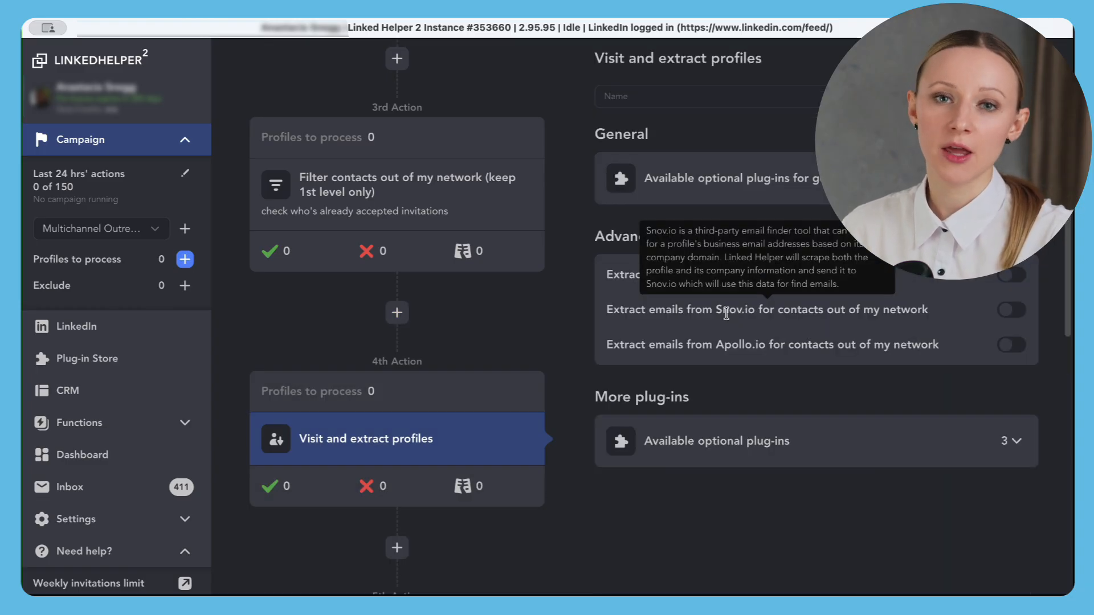
- Add a Send person to external CRM action from the Export and integration category after the final Visit and extract profiles action
scroll(580, 431, down, 3)
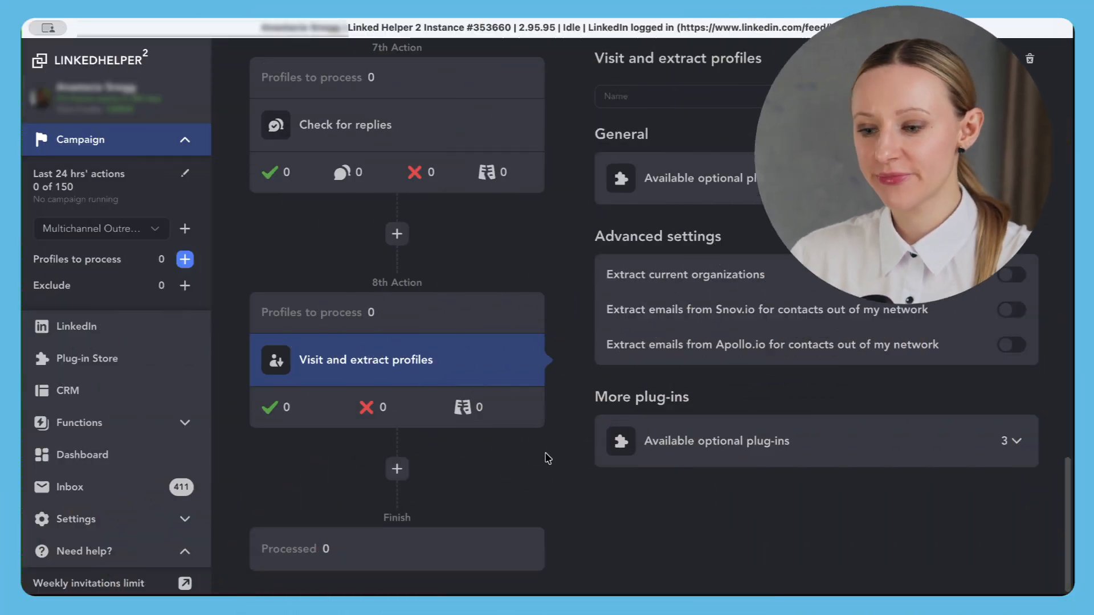
click(398, 470)
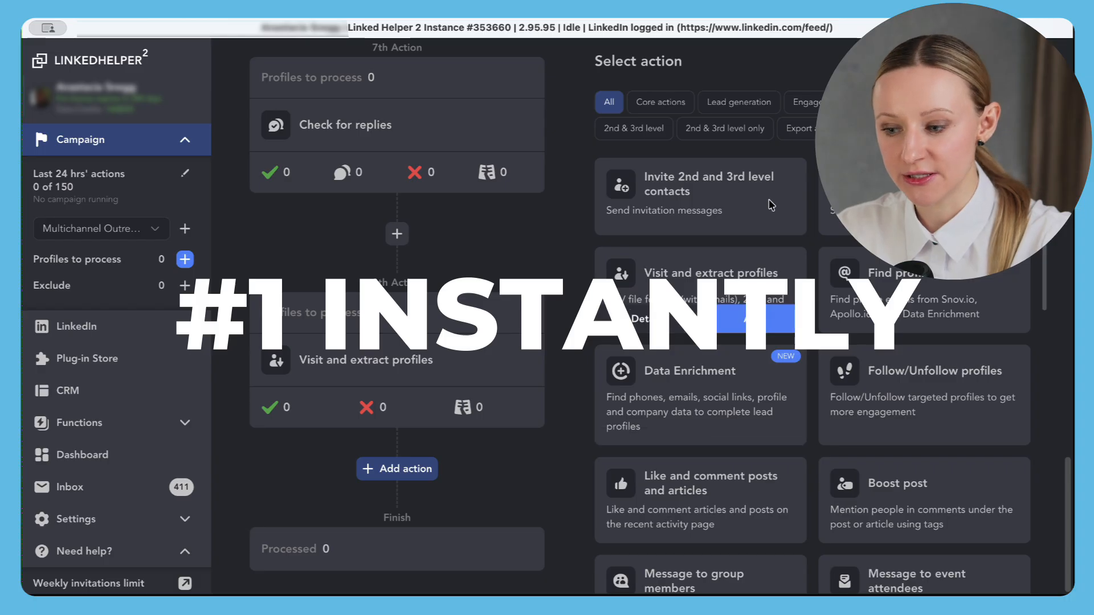
click(821, 129)
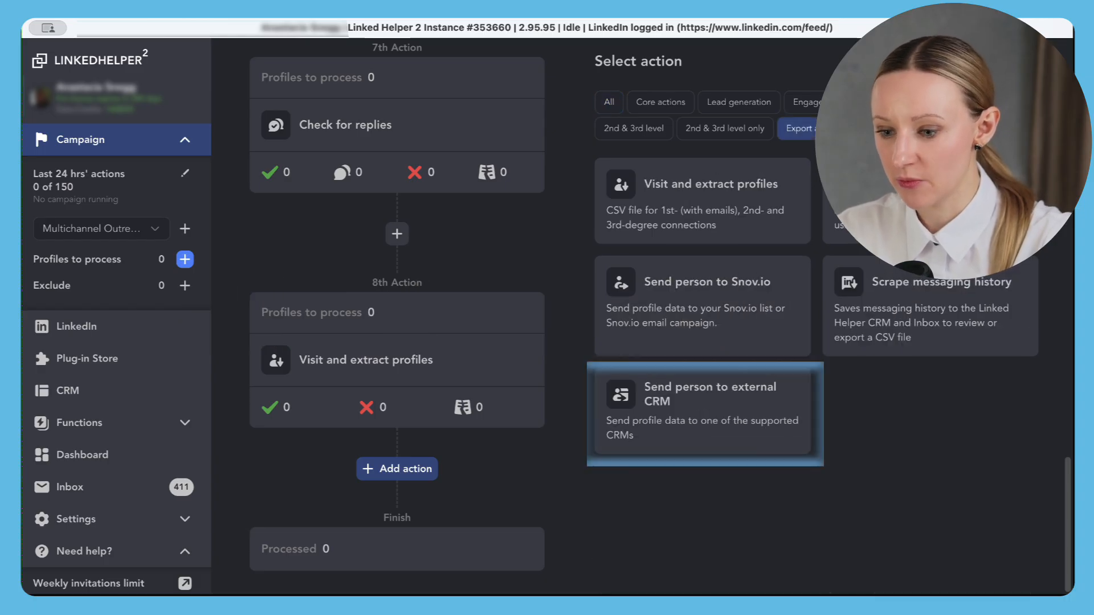
click(739, 449)
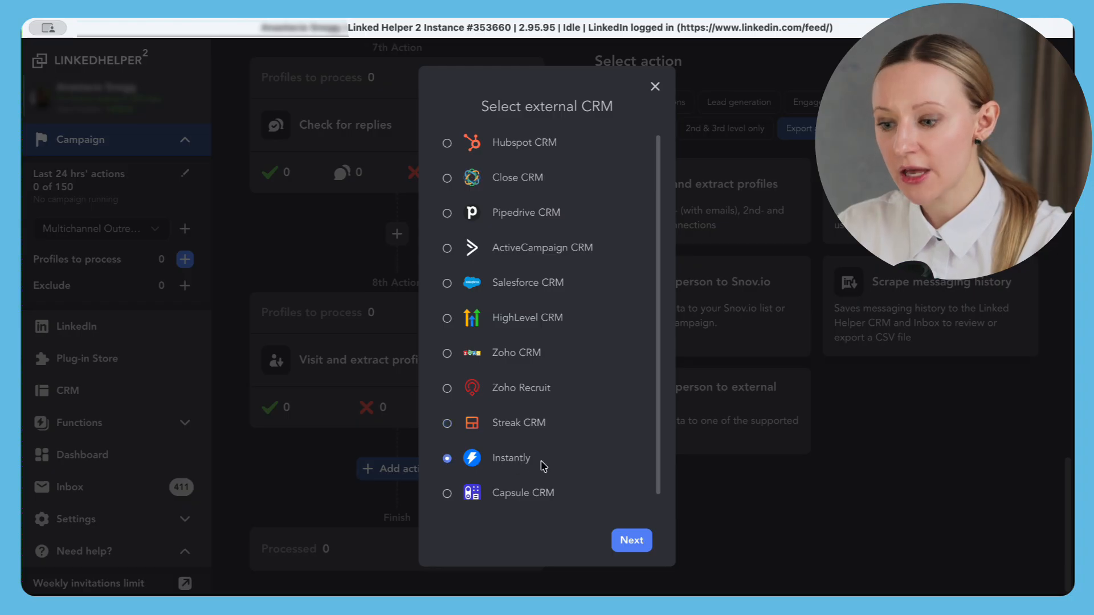
- Connect the external CRM action to Instantly with the LinkedHelper-to-Email Outreach campaign and save the field mapping
click(631, 542)
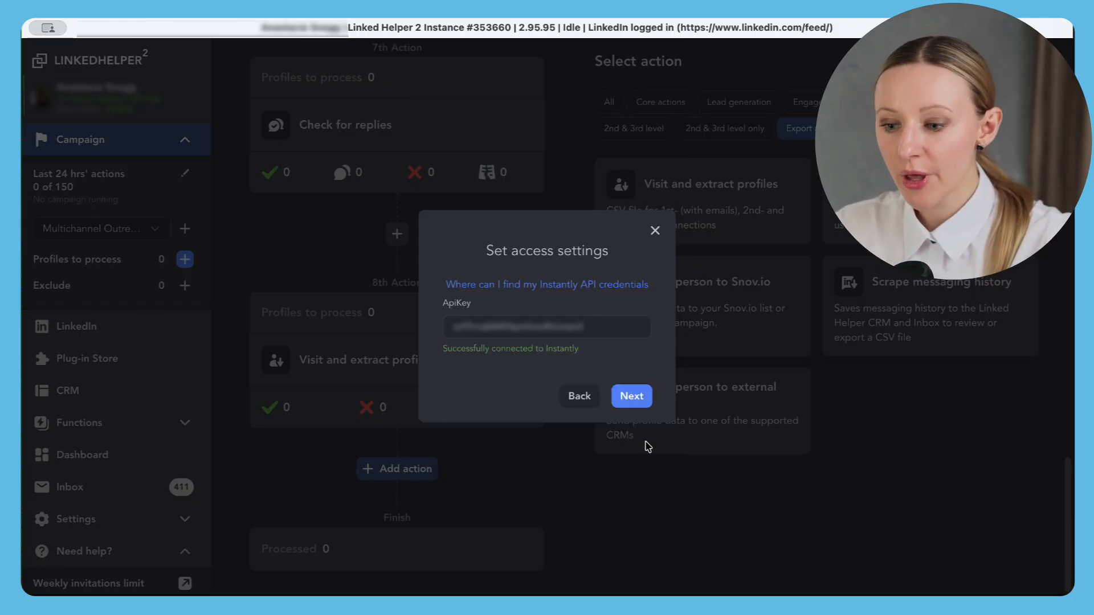
click(631, 396)
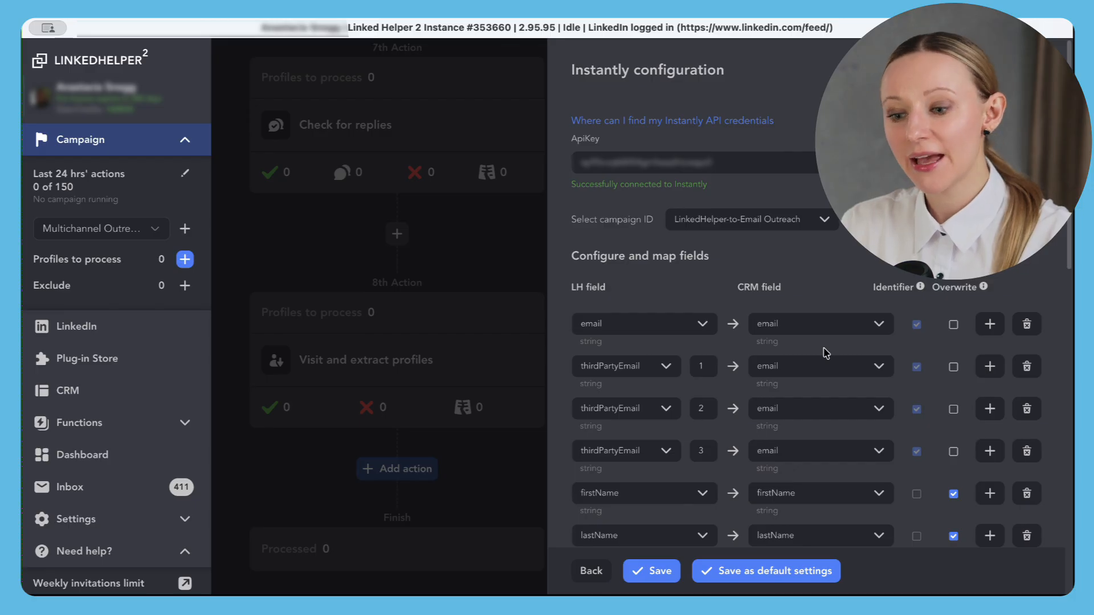
scroll(825, 353, down, 15)
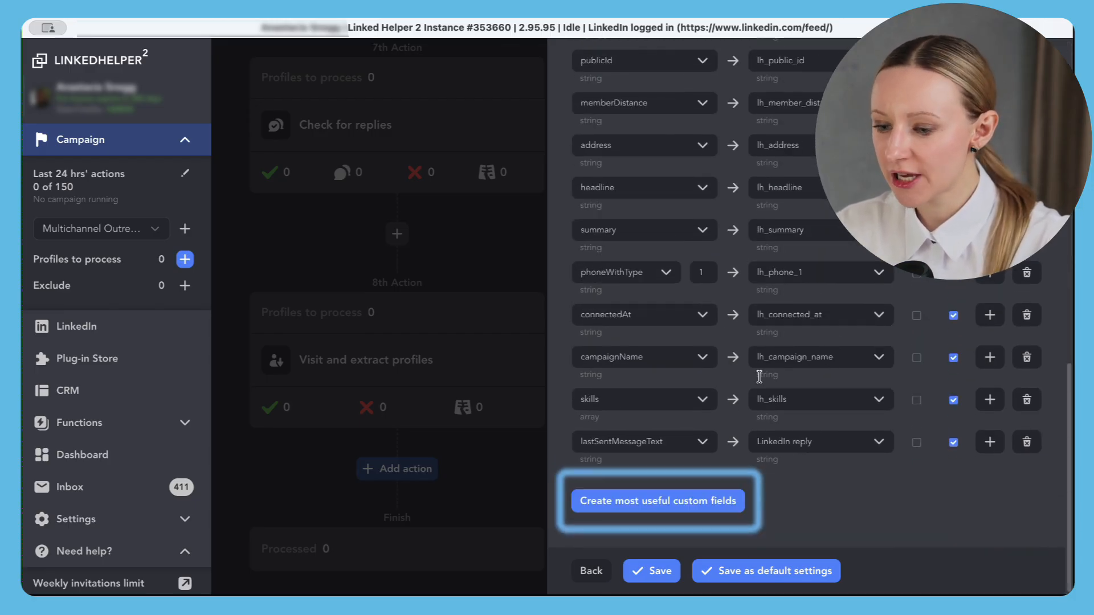
click(658, 568)
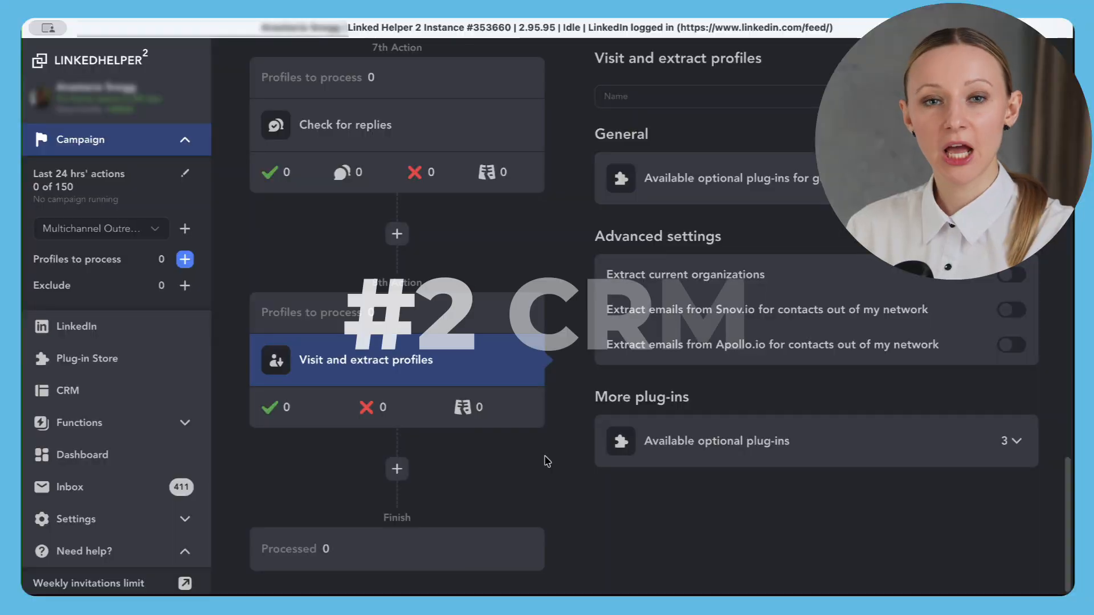
- Add a Send person to external CRM action after the final Visit and extract profiles, with Capsule CRM as the destination
click(405, 470)
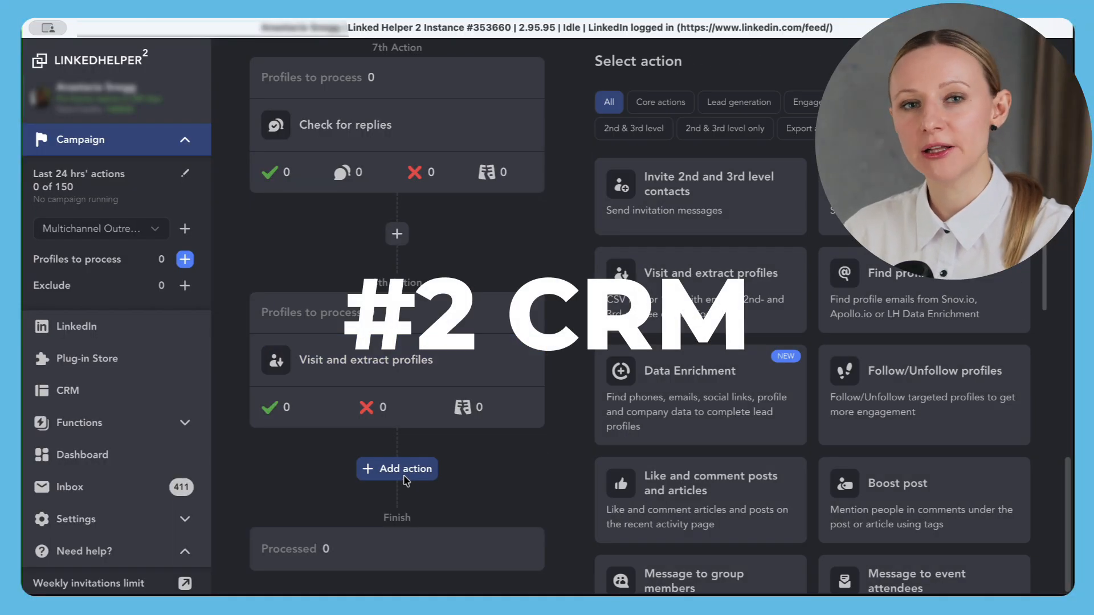
click(821, 128)
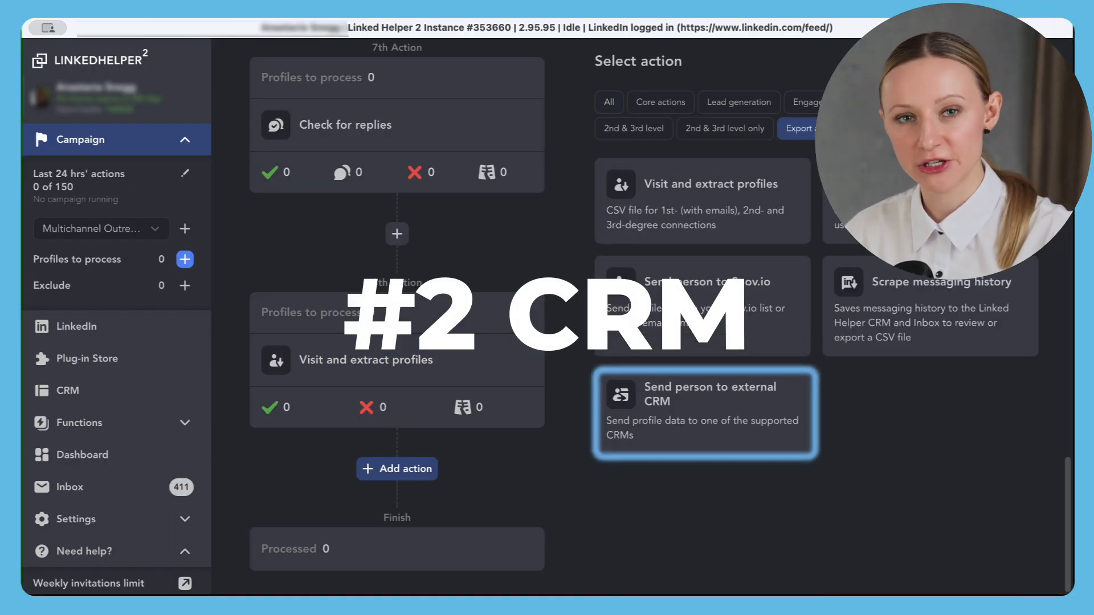
click(748, 441)
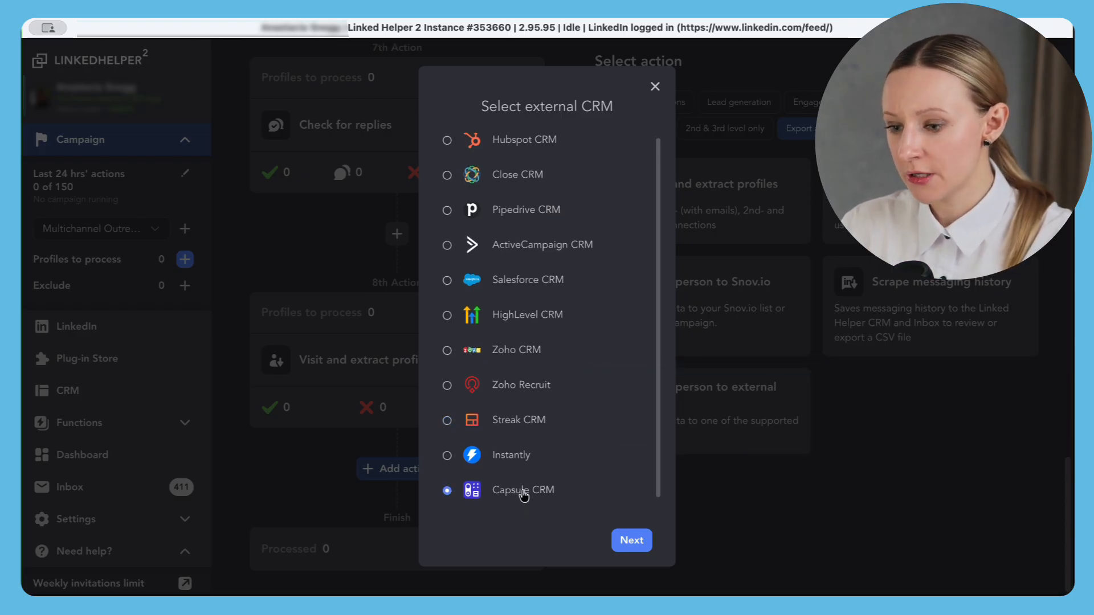
click(629, 541)
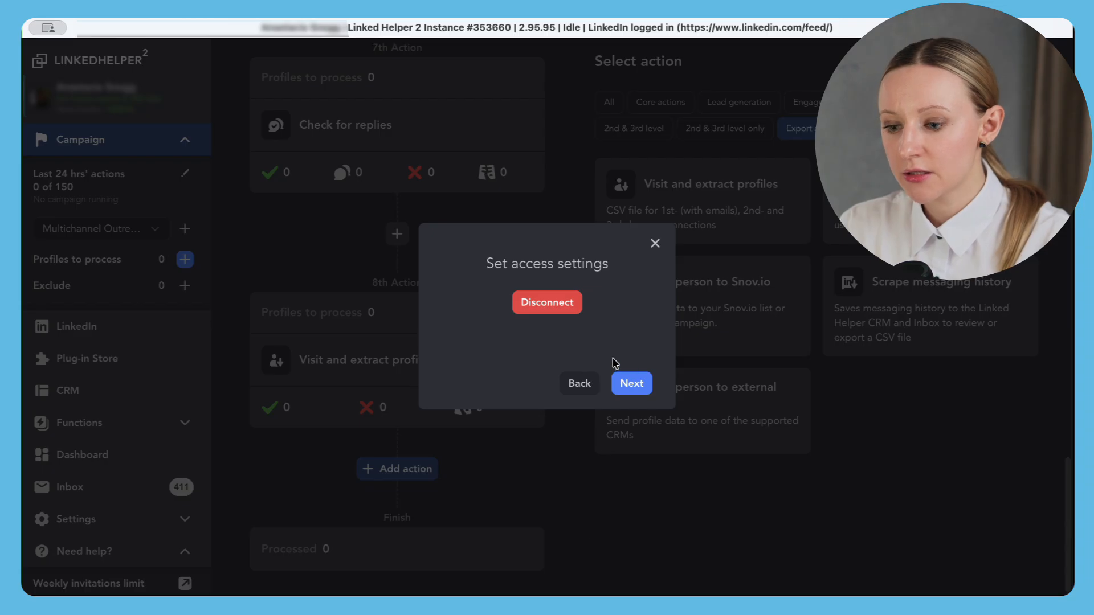
click(630, 383)
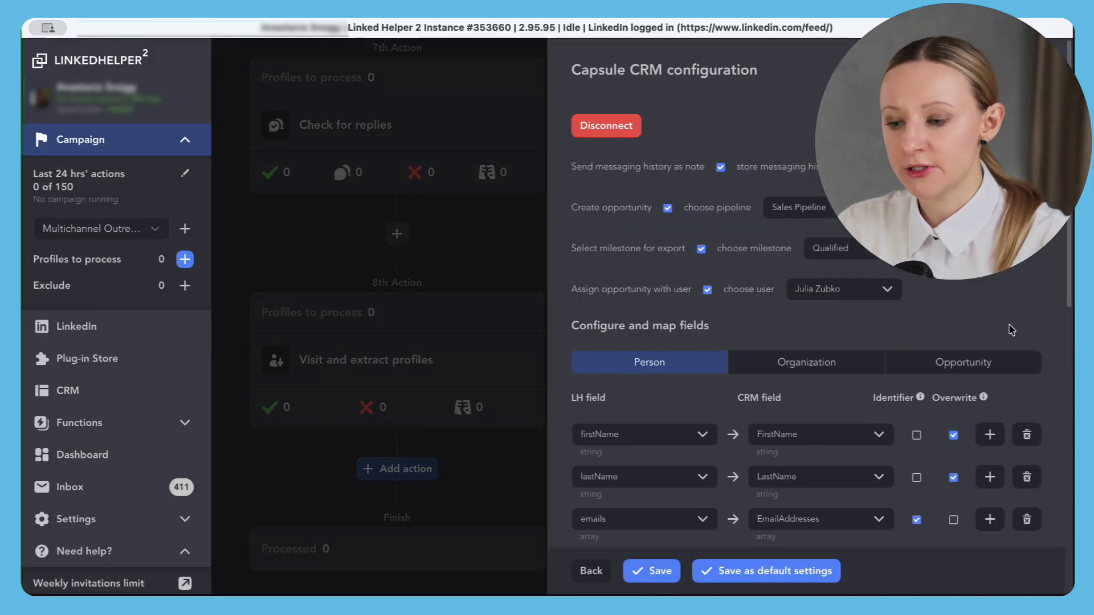
- Review the person field mapping, including the emails source options, and save the Capsule CRM configuration
scroll(1011, 331, down, 8)
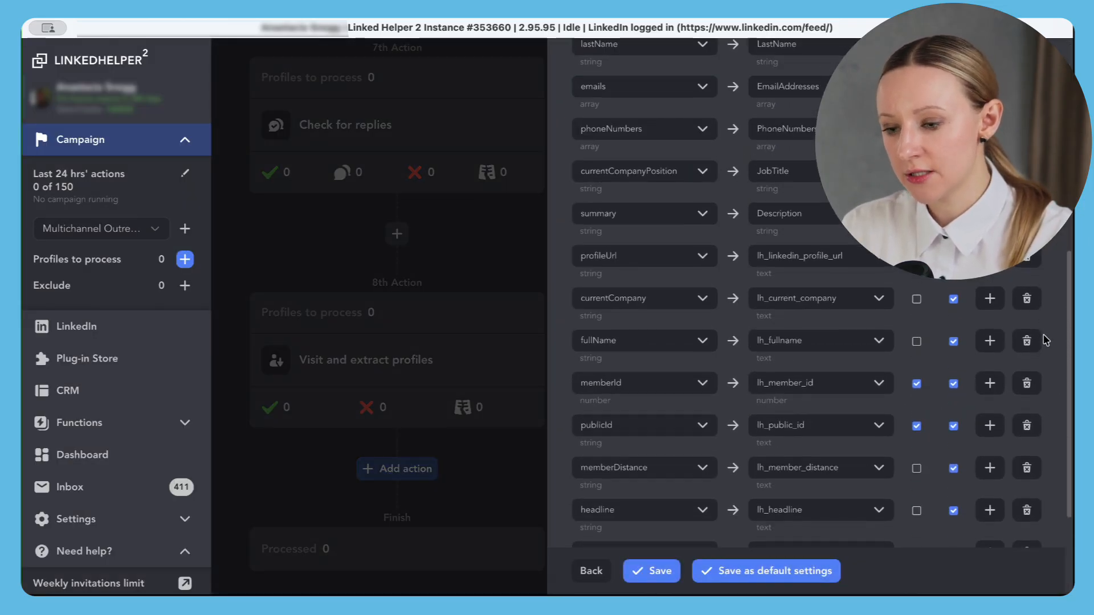
scroll(1046, 340, up, 1)
click(659, 160)
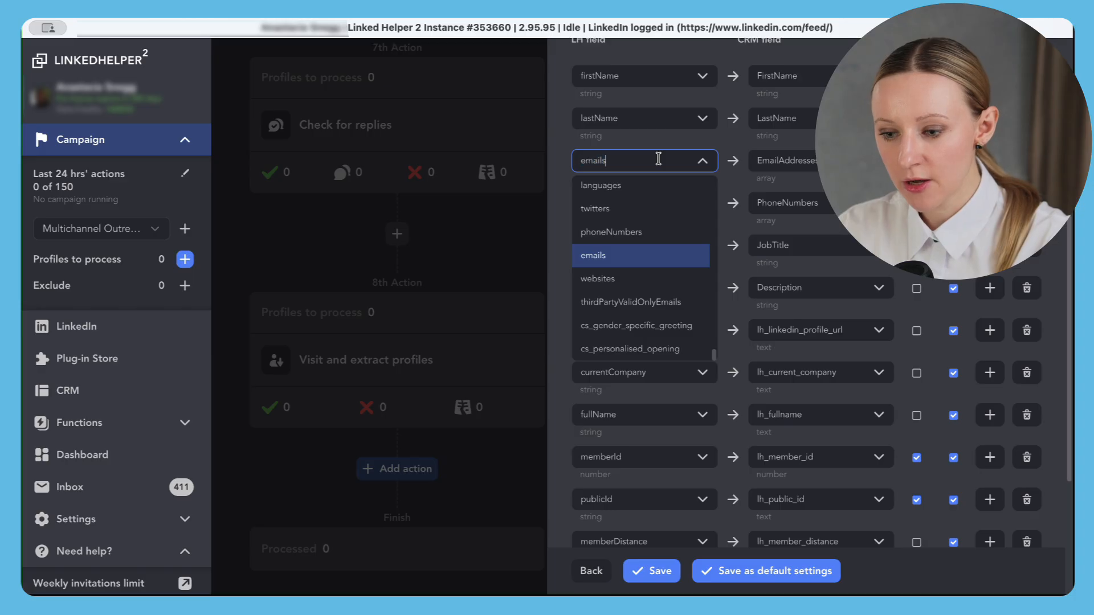
click(727, 191)
scroll(719, 342, down, 4)
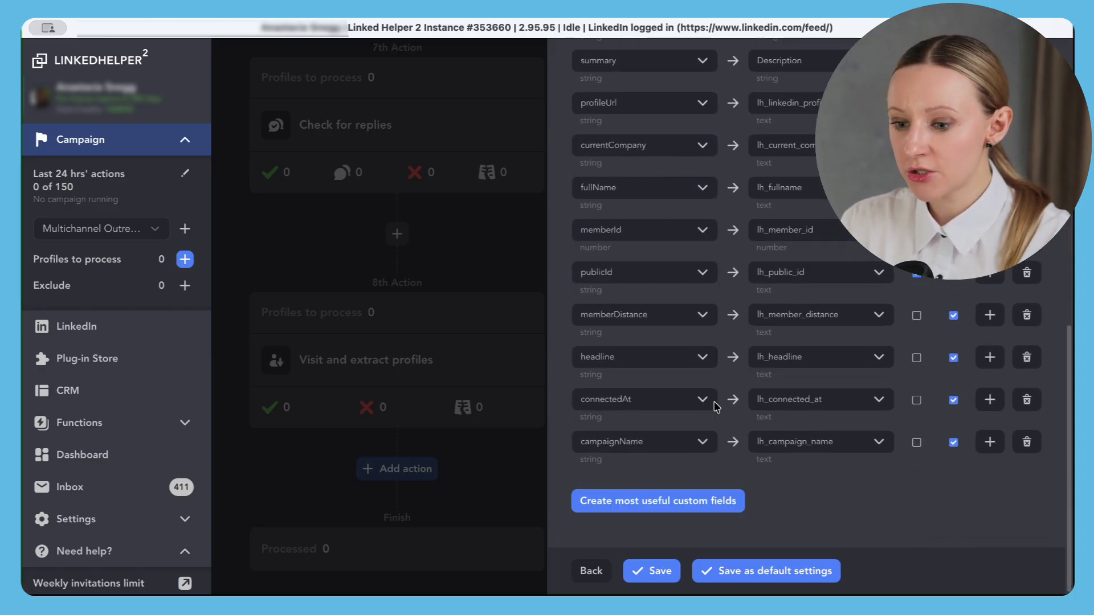
click(646, 571)
- Add a Send person to webhook action from the Export and integration category and start editing its webhook URL
scroll(537, 501, down, 3)
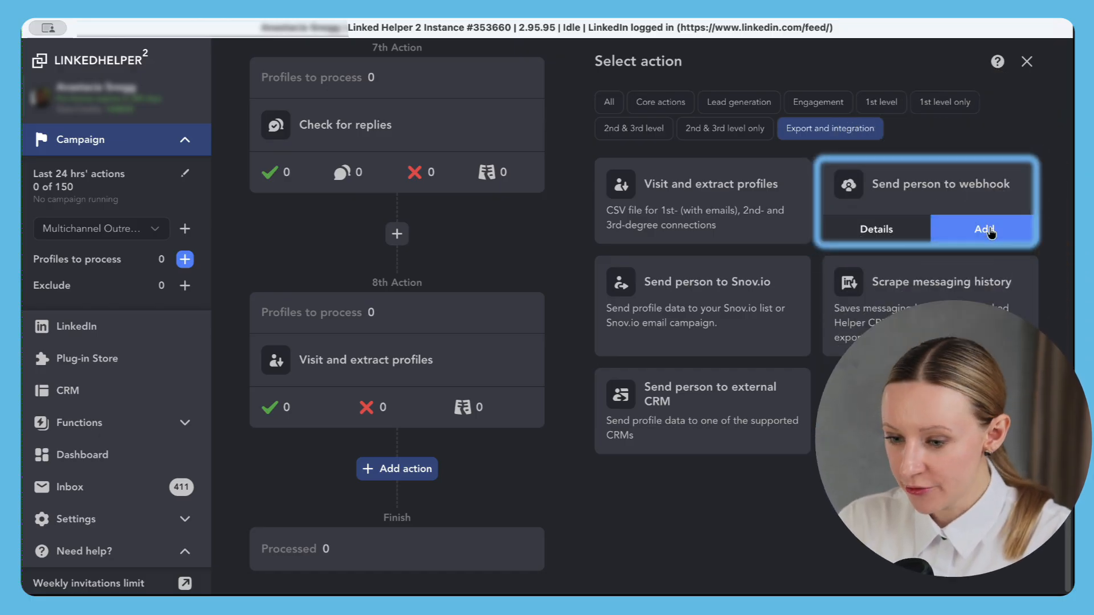
click(985, 229)
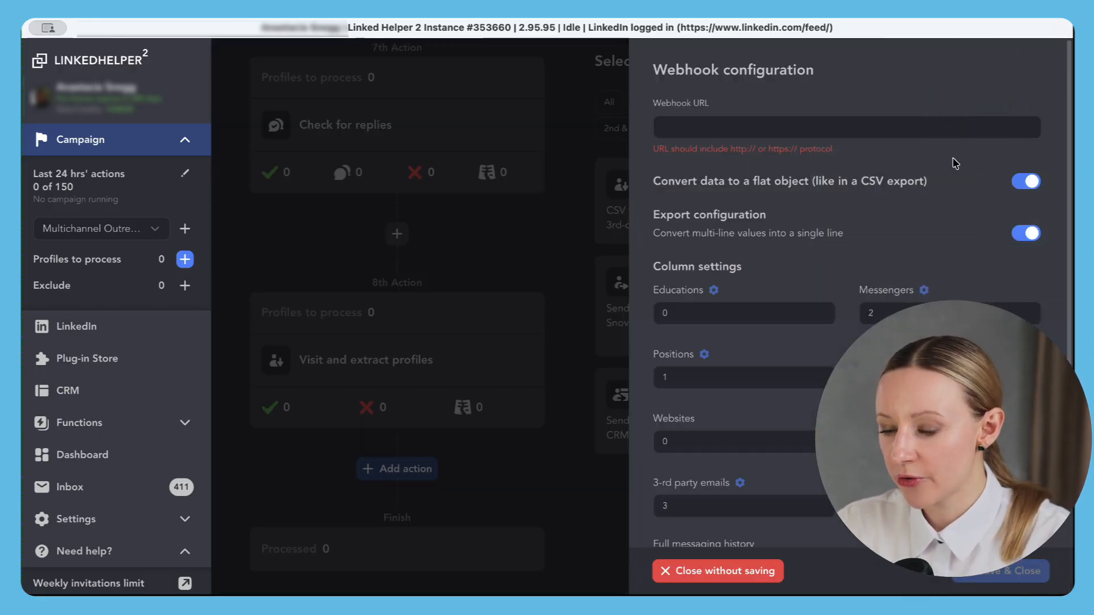
click(923, 121)
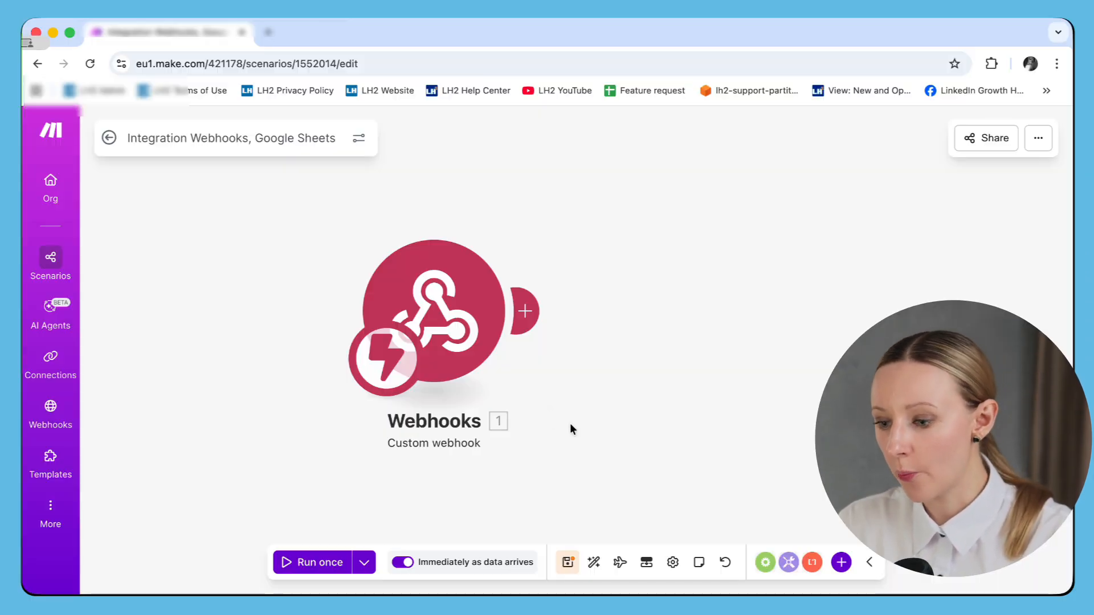
- Copy the custom webhook's address in Make, paste it as the webhook URL in Linked Helper, and save the configuration
click(472, 349)
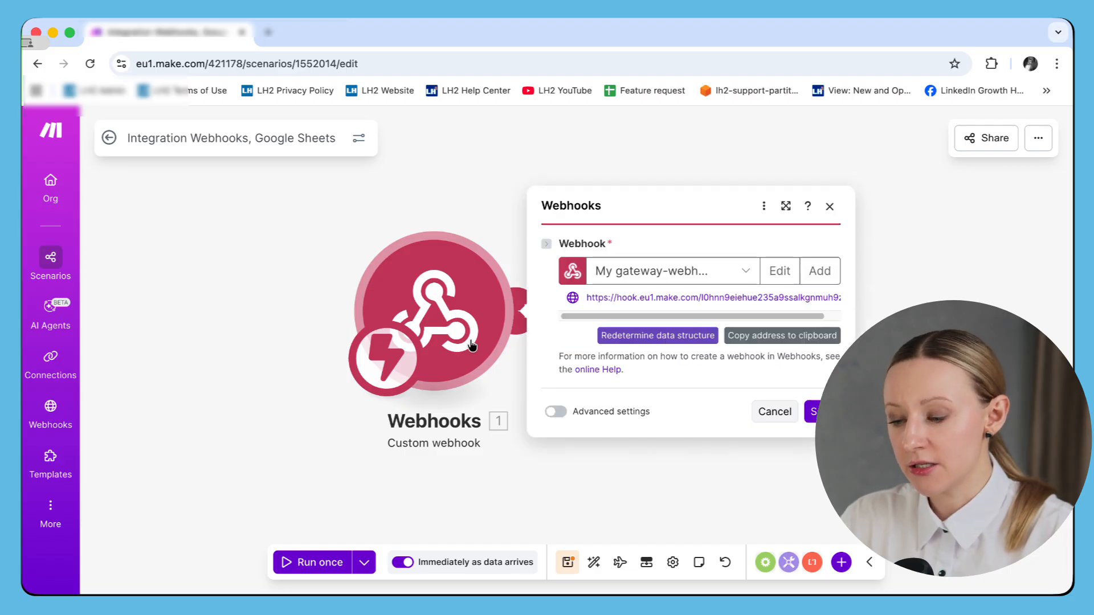
click(765, 337)
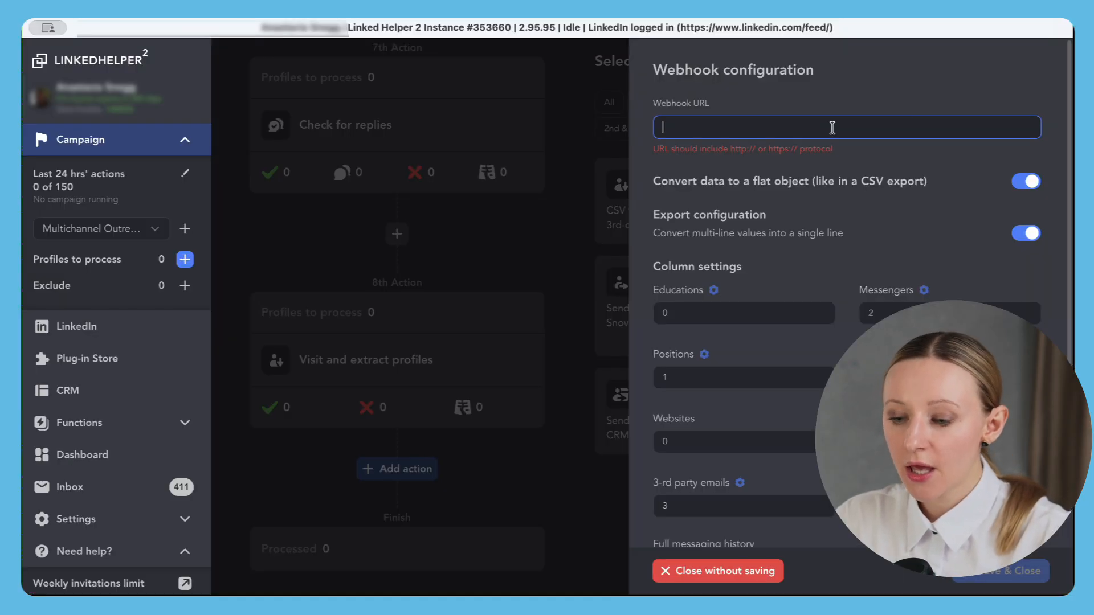
key(super+v)
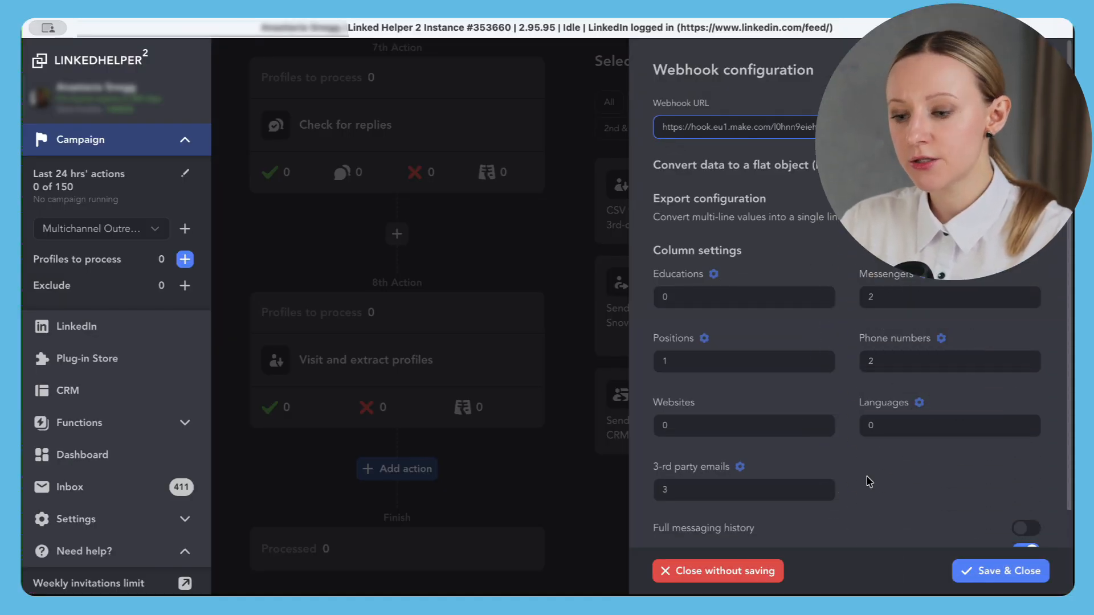
scroll(868, 480, down, 1)
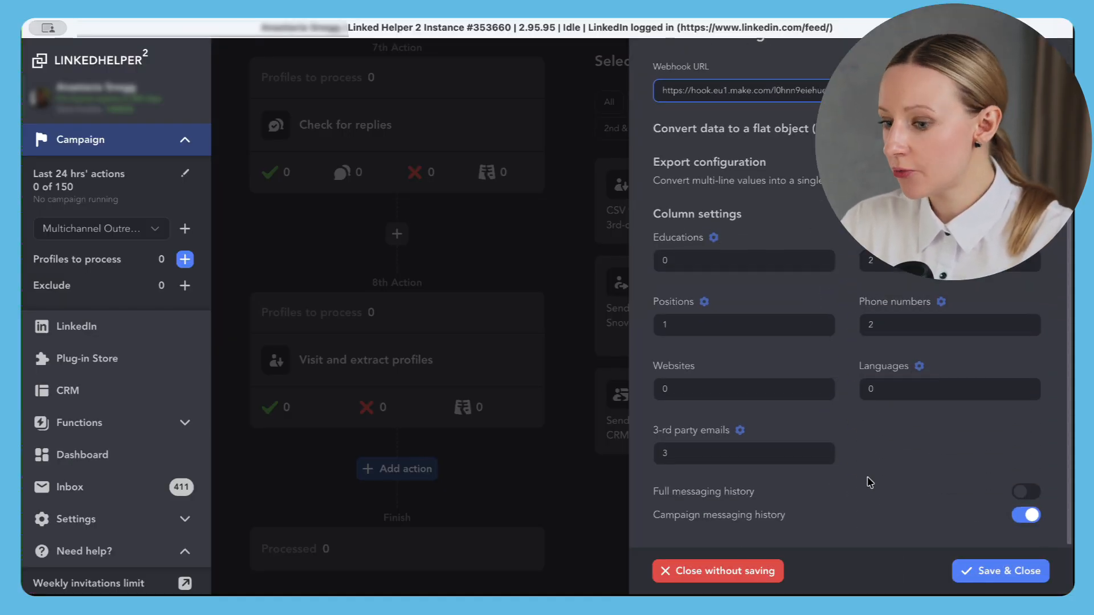
click(975, 574)
scroll(458, 438, down, 5)
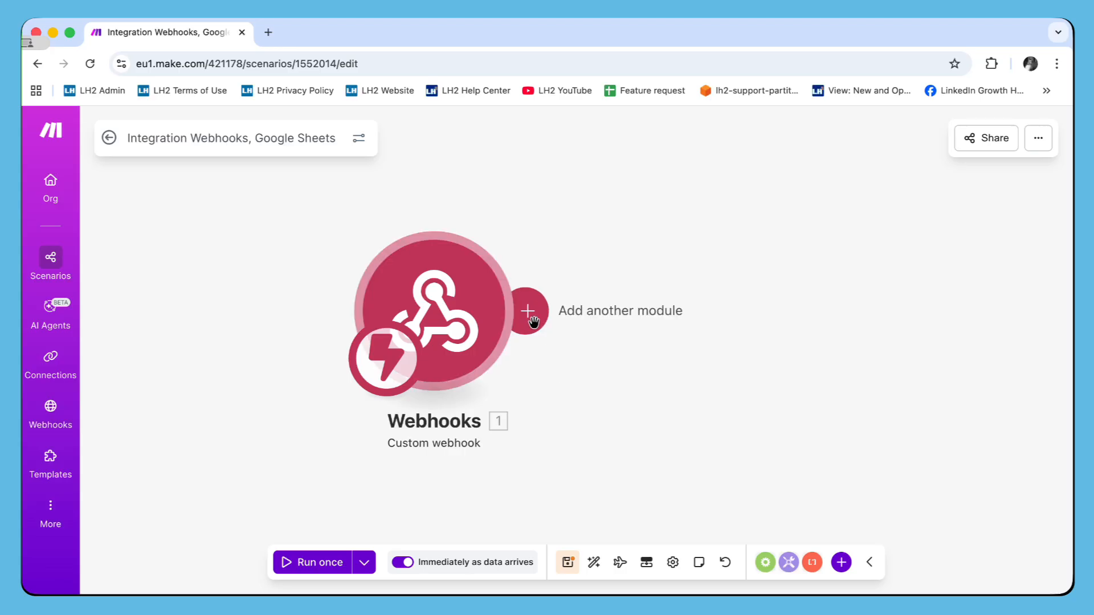
- In the Make scenario, add another module after the custom webhook and browse the available apps
click(529, 317)
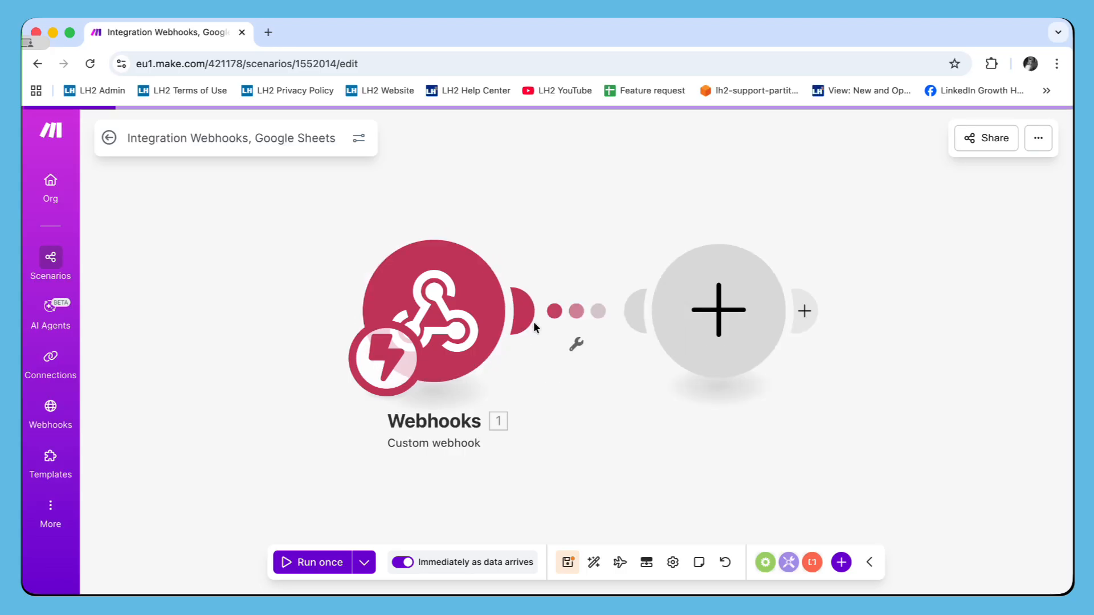
scroll(563, 279, down, 10)
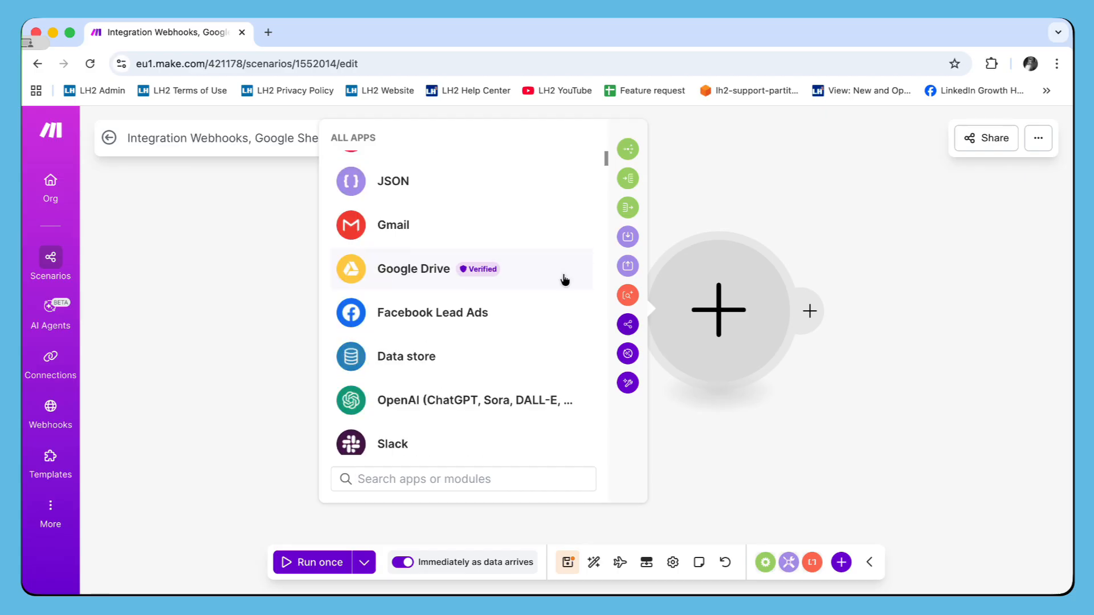